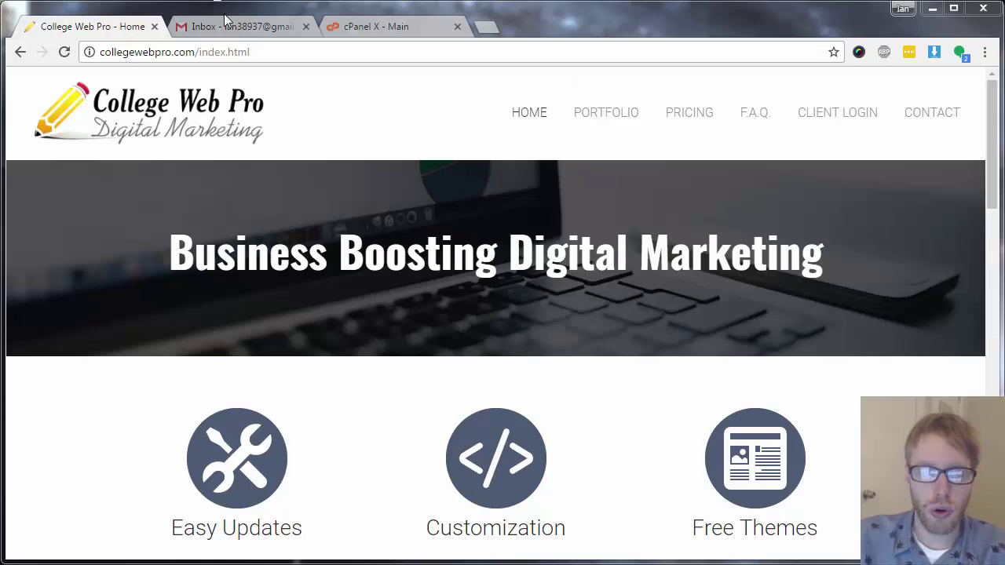
Switch to the Gmail inbox tab.
left_click(263, 30)
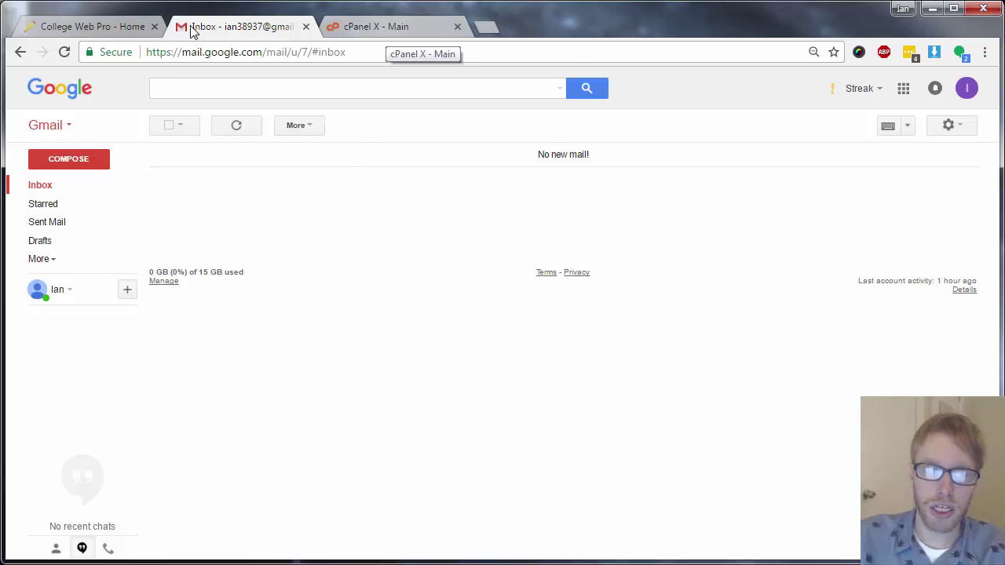
Return to the College Web Pro site, then bring up the 'cPanel X - Main' page.
left_click(118, 33)
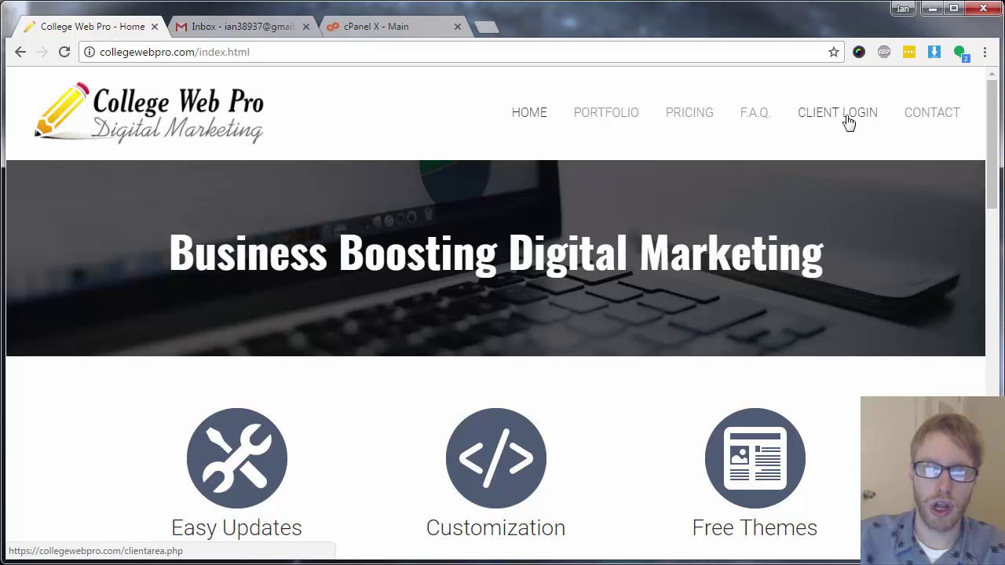
left_click(377, 30)
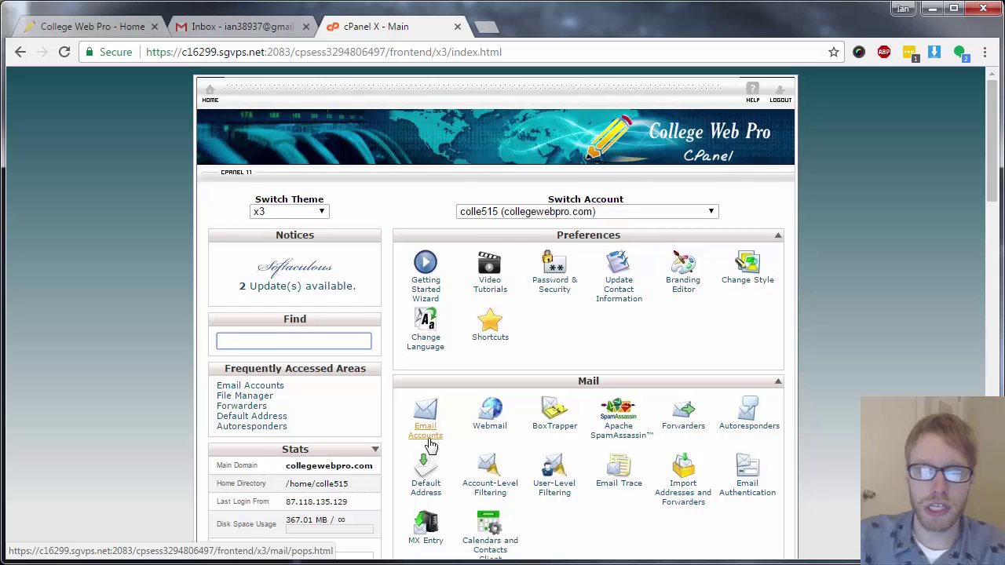
left_click(333, 53)
type("www.collegewebpro.com/cpanel")
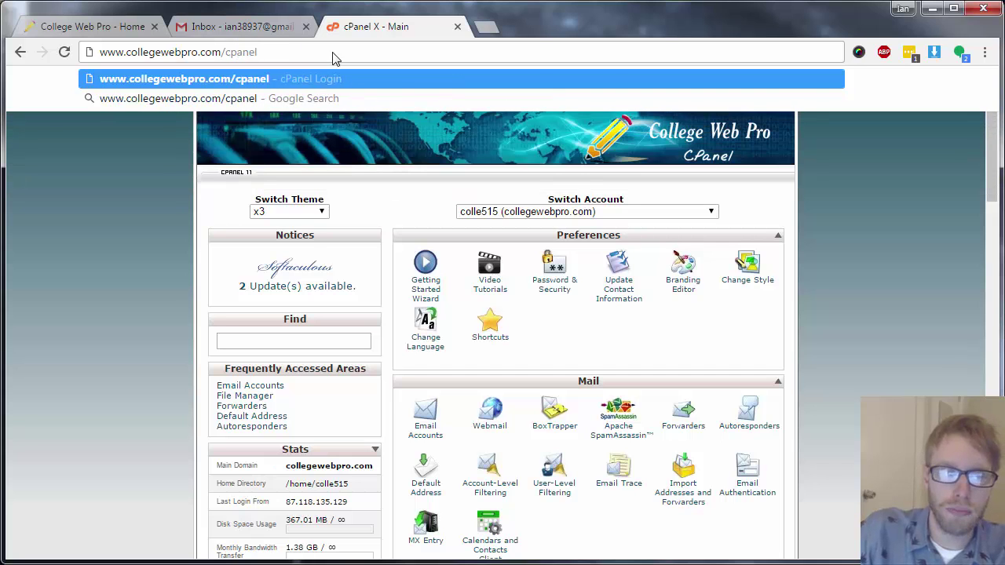
key("Return")
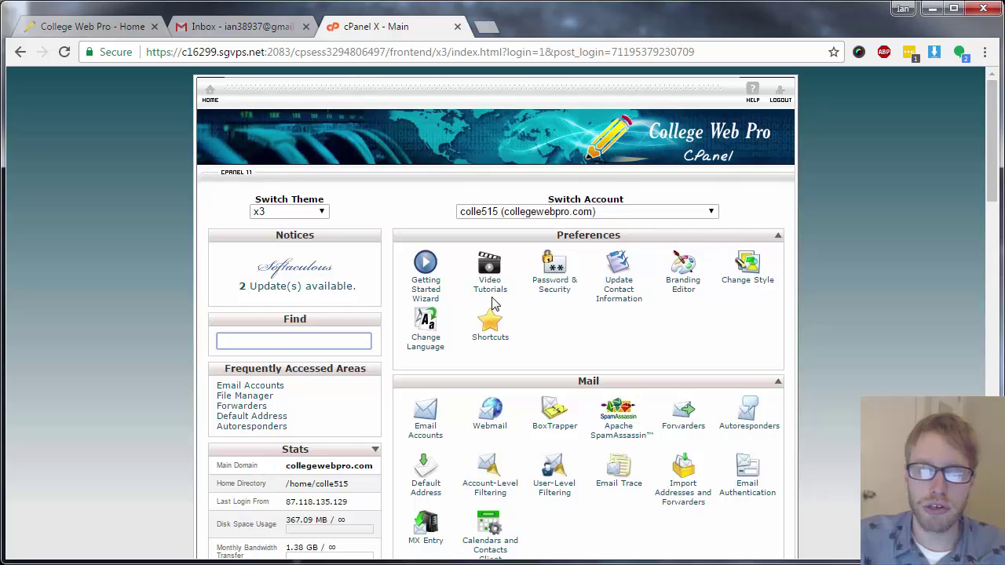
Open Email Accounts and highlight the admin mailbox address in the account list.
left_click(425, 418)
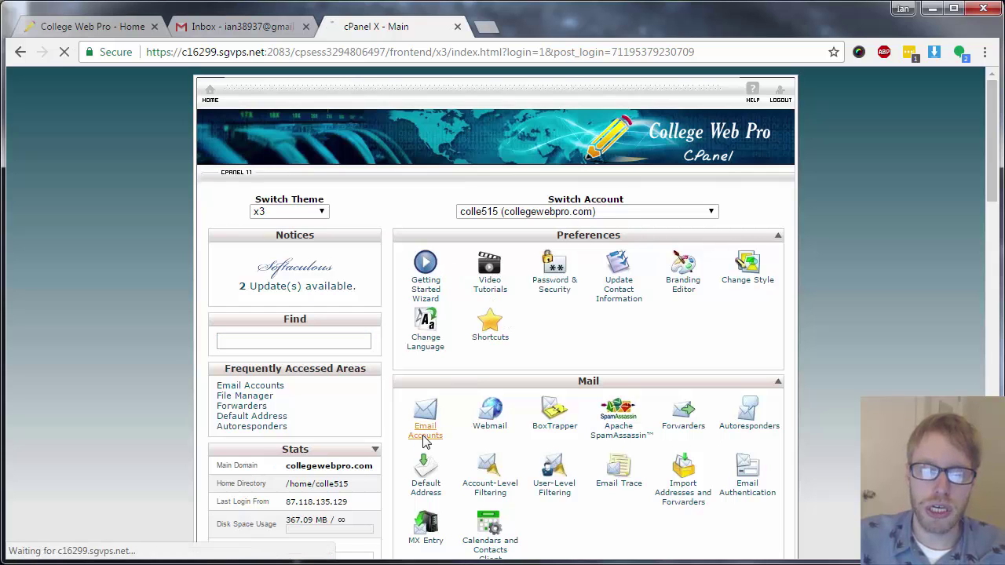
scroll(254, 397, "down", 2)
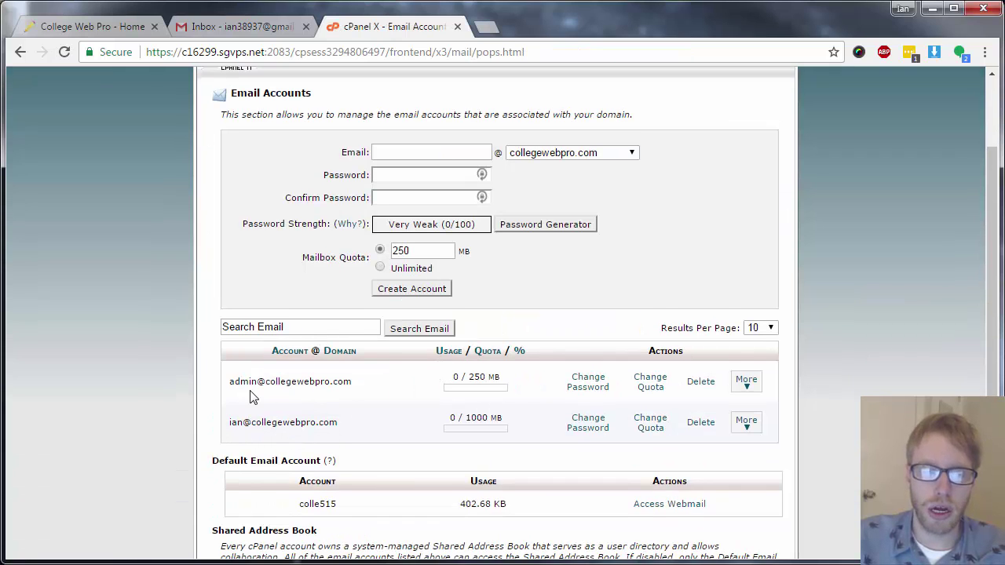
scroll(243, 416, "up", 2)
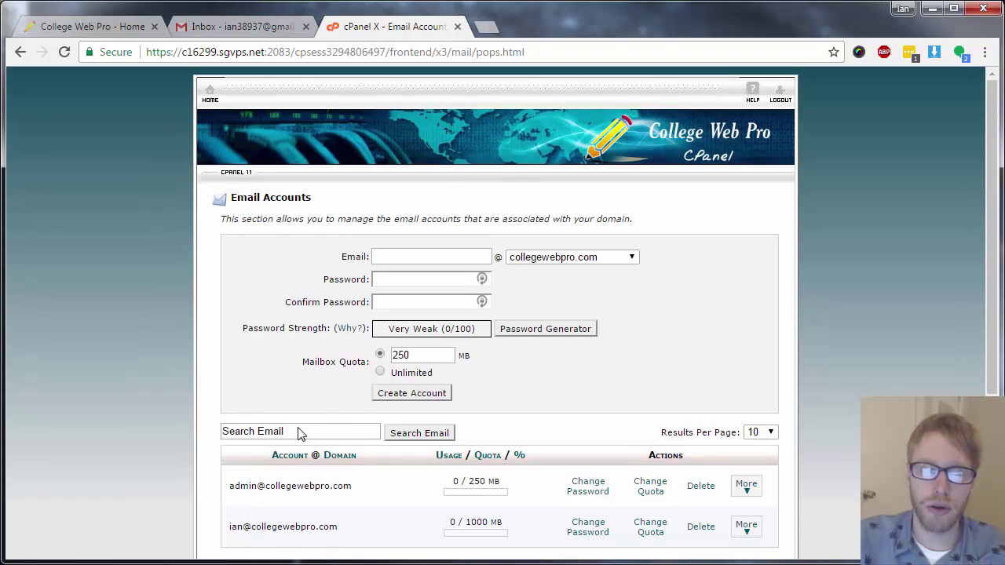
scroll(269, 500, "down", 2)
scroll(270, 493, "up", 2)
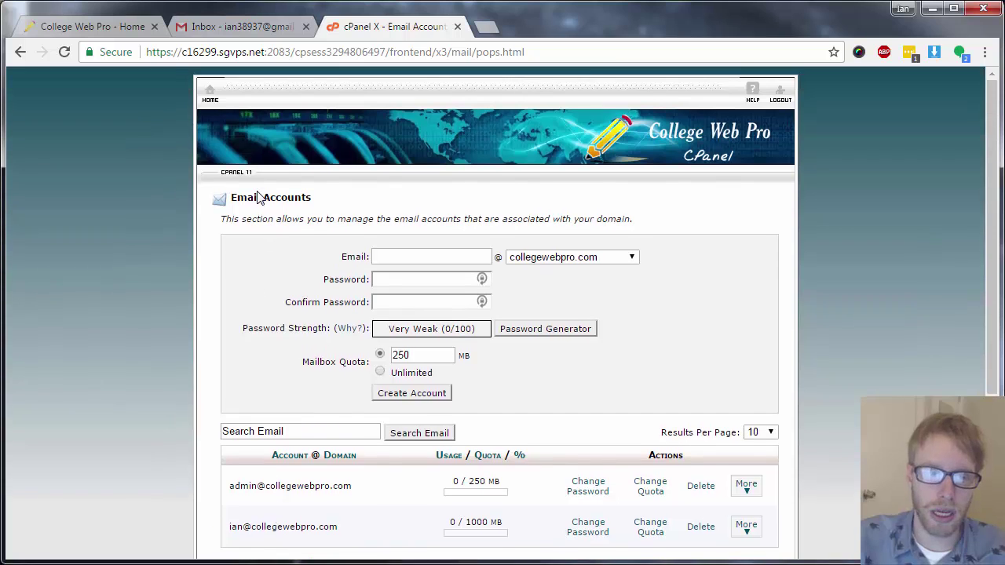
left_click_drag(231, 485, 365, 480)
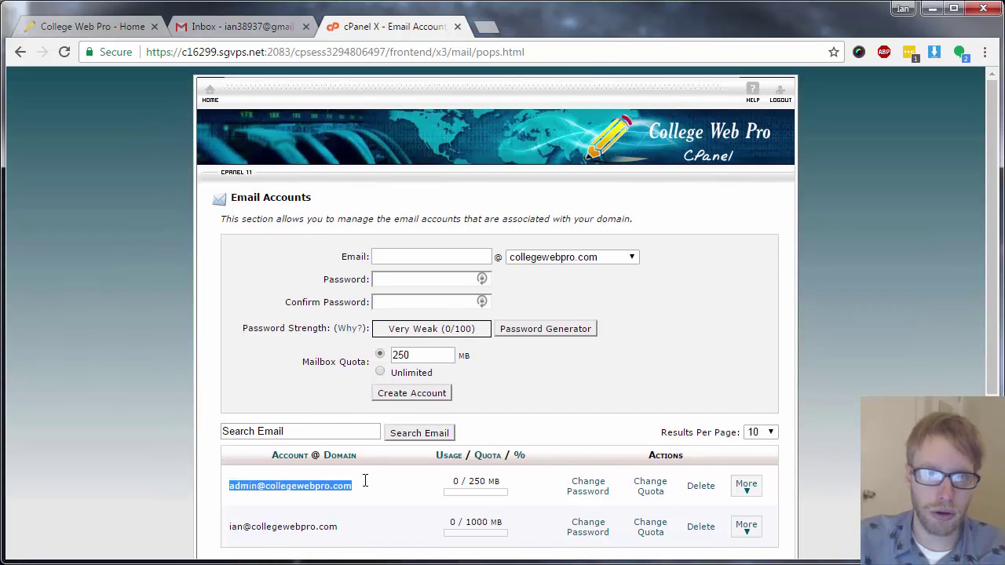
Try the new account name field, reselect part of the admin address, then return Home.
left_click(408, 256)
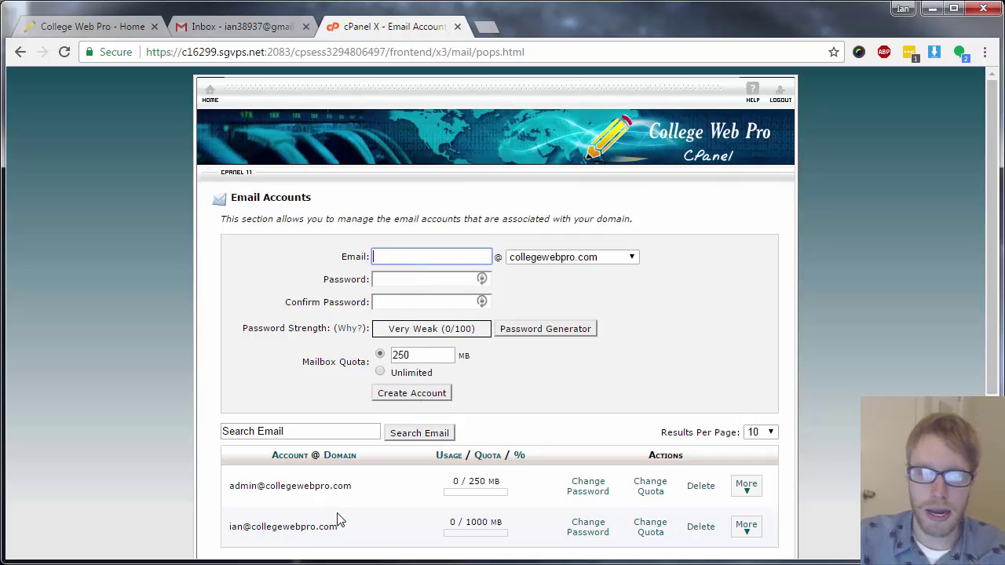
left_click_drag(353, 486, 258, 487)
left_click(258, 487)
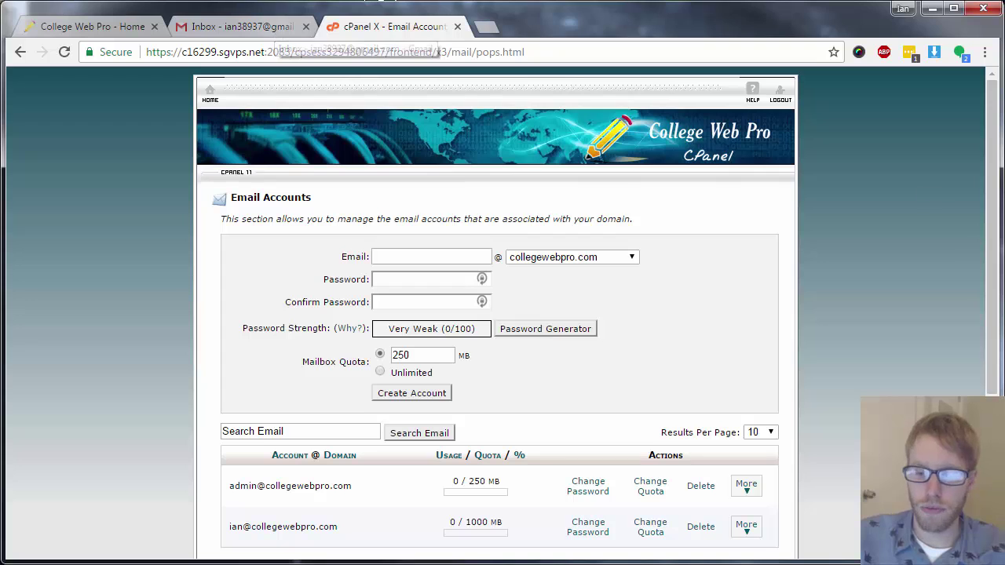
left_click(209, 92)
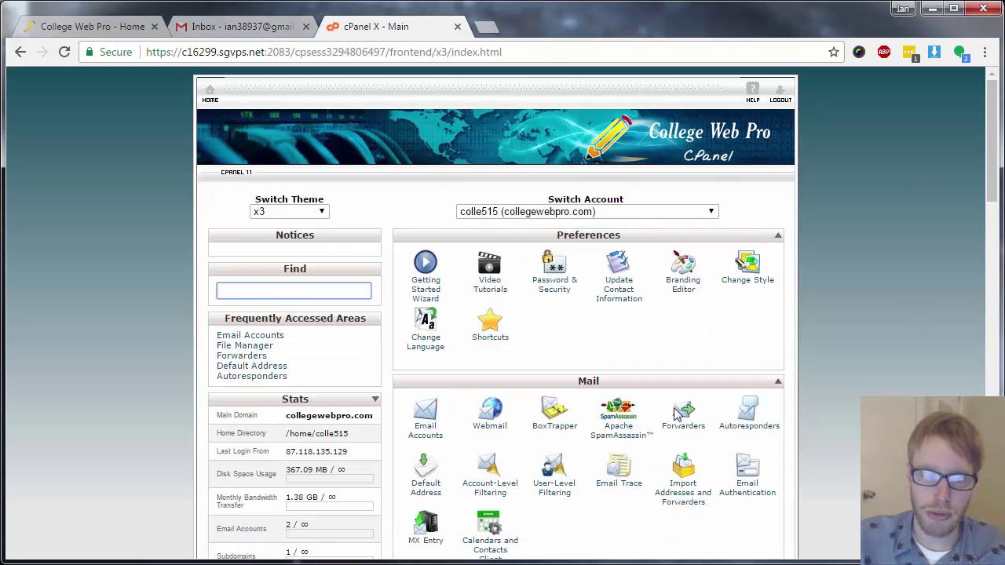
Reopen Email Accounts and select the admin mailbox address, which has a 250 MB quota.
left_click(425, 416)
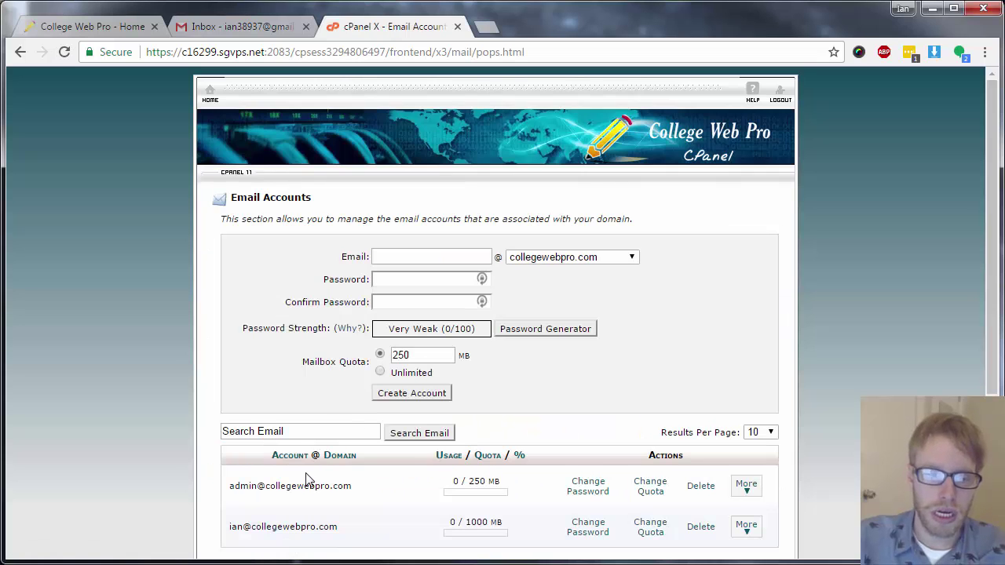
scroll(269, 404, "down", 2)
left_click_drag(230, 381, 352, 384)
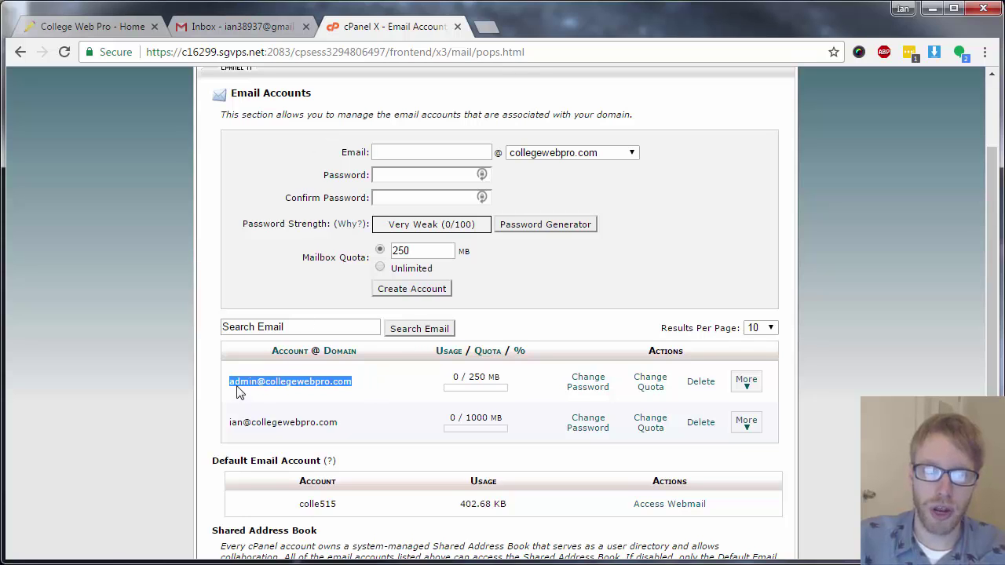
left_click_drag(232, 382, 364, 382)
Compare the Gmail inbox with the cPanel email accounts, then return to the top of the list.
left_click(257, 29)
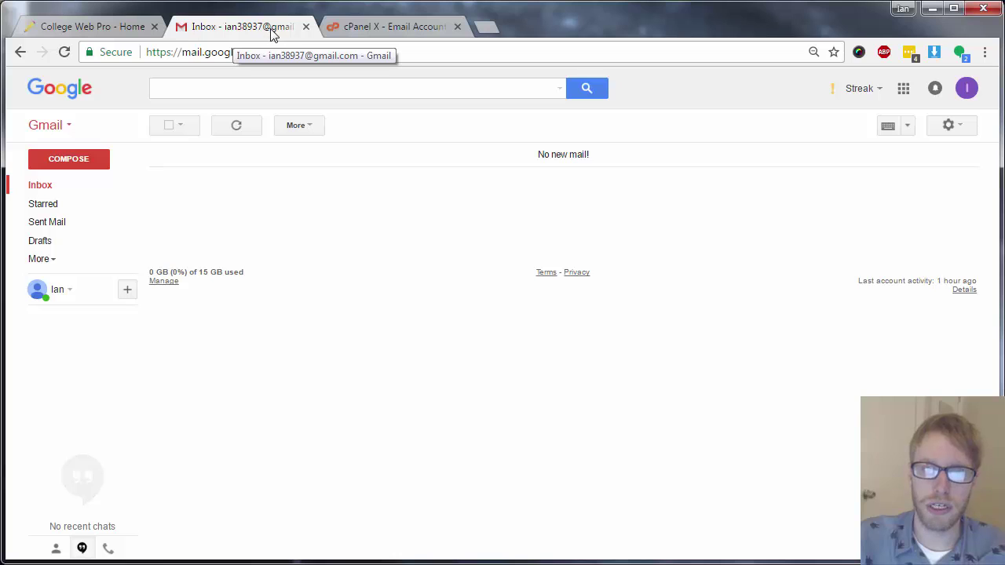
left_click(383, 27)
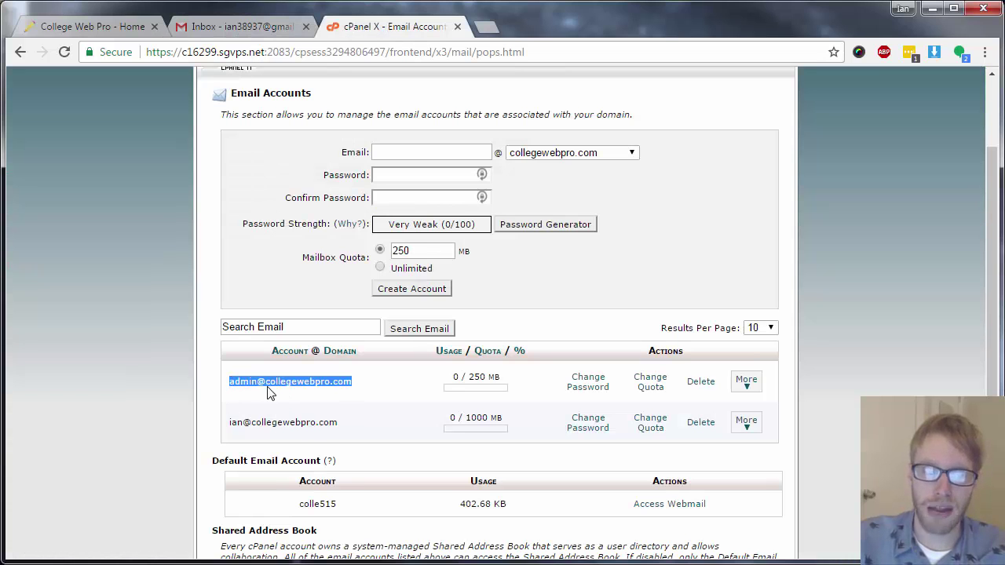
left_click(283, 30)
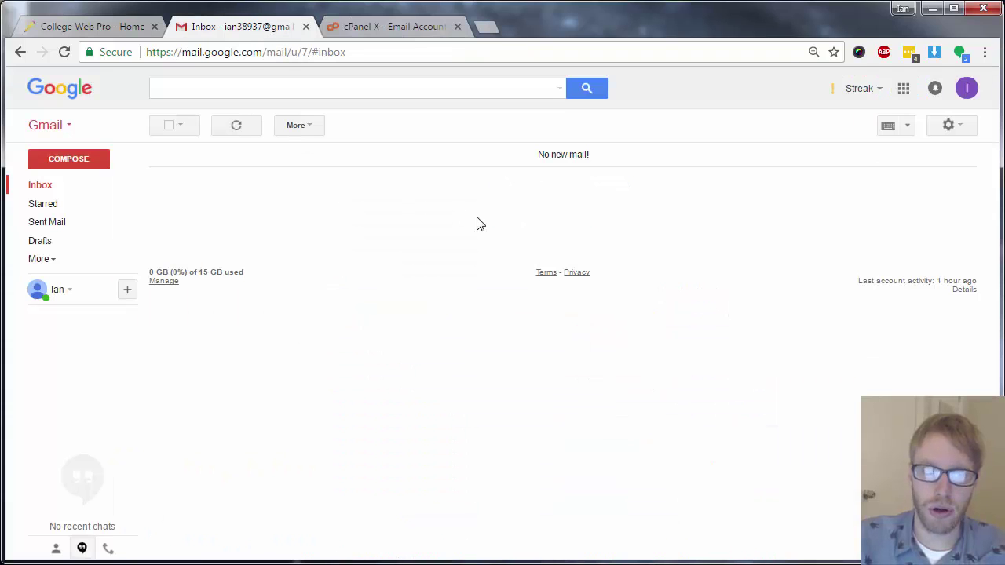
left_click(355, 32)
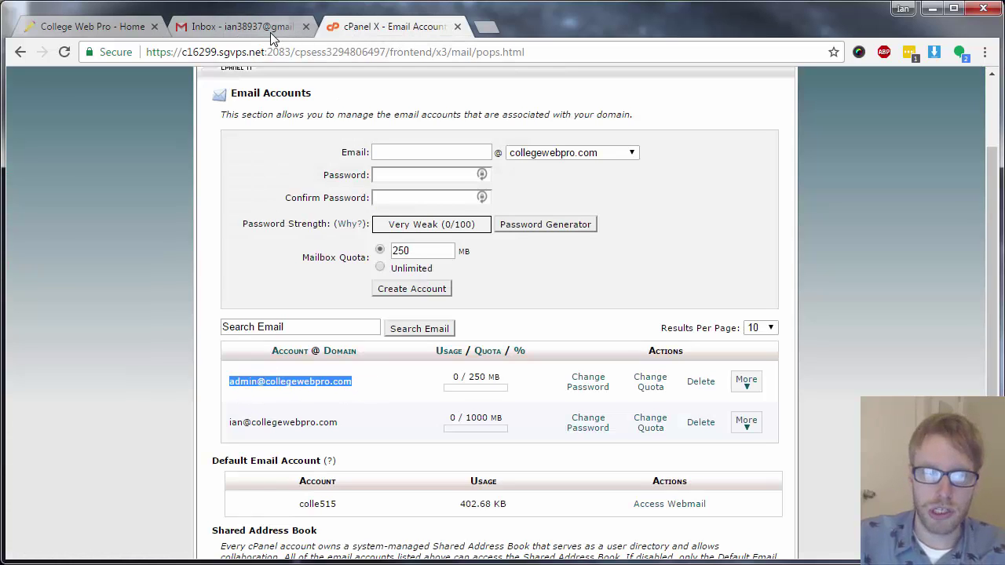
scroll(310, 185, "up", 1)
scroll(310, 185, "up", 1)
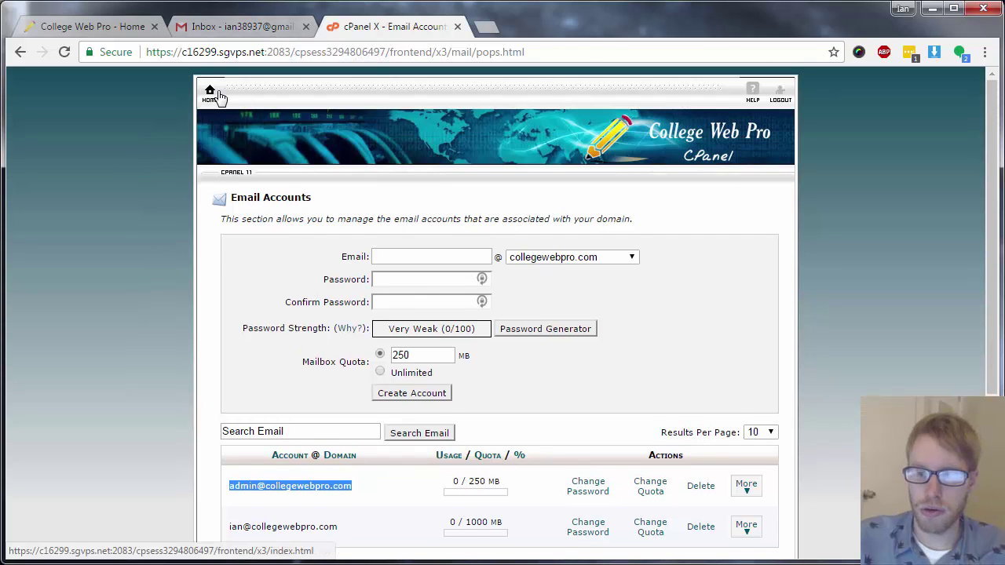
From cPanel Home, open Forwarders and request deletion of the admin-to-Gmail forwarder.
left_click(219, 92)
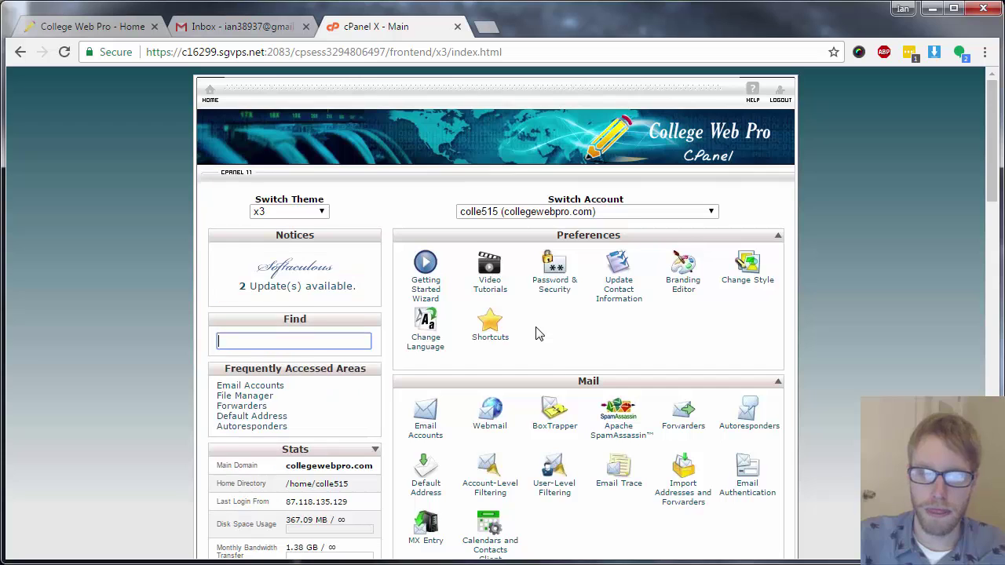
scroll(539, 330, "down", 2)
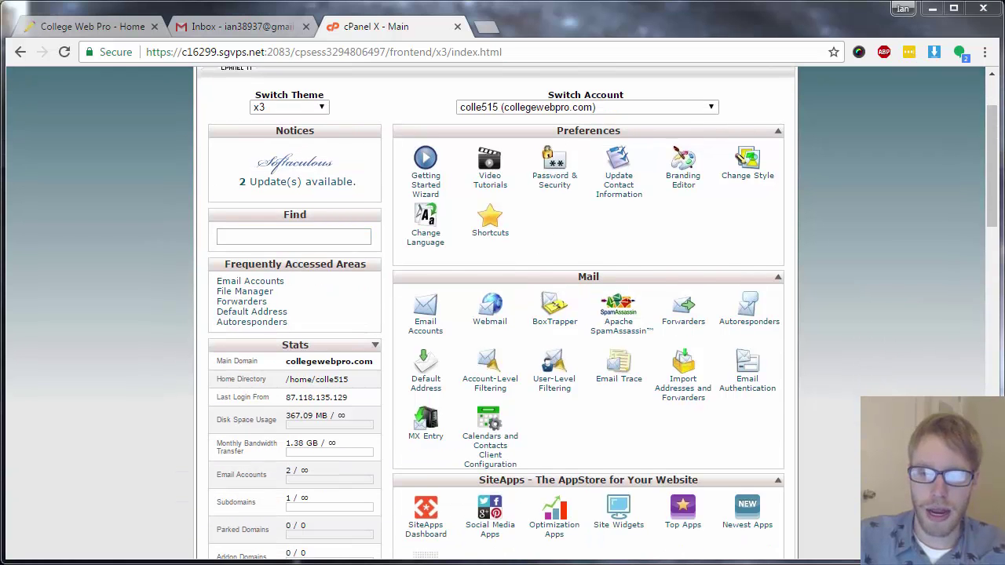
left_click(685, 311)
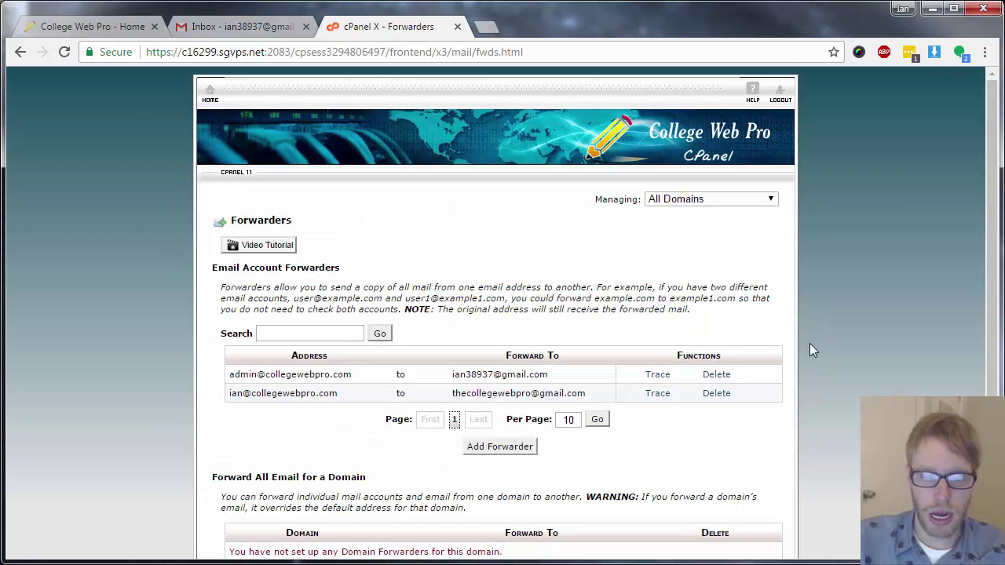
left_click(728, 377)
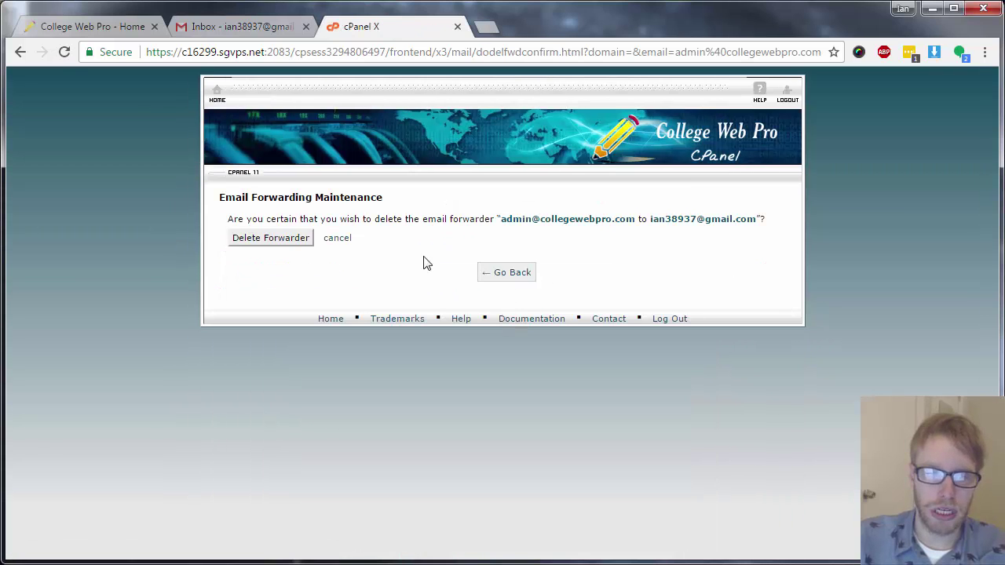
Confirm deleting the admin forwarder and reopen the Forwarders list from Home.
left_click(267, 237)
left_click(488, 263)
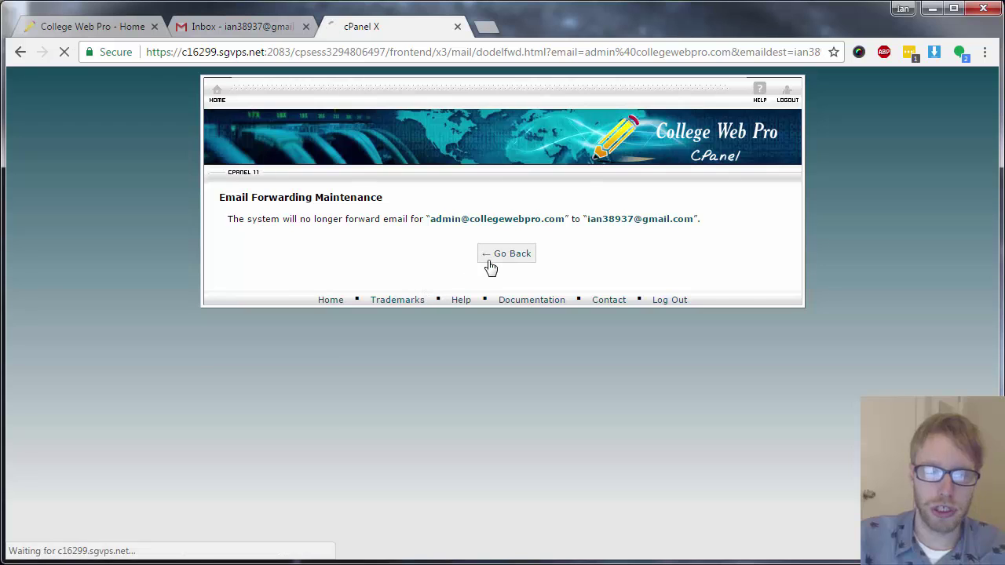
left_click(209, 92)
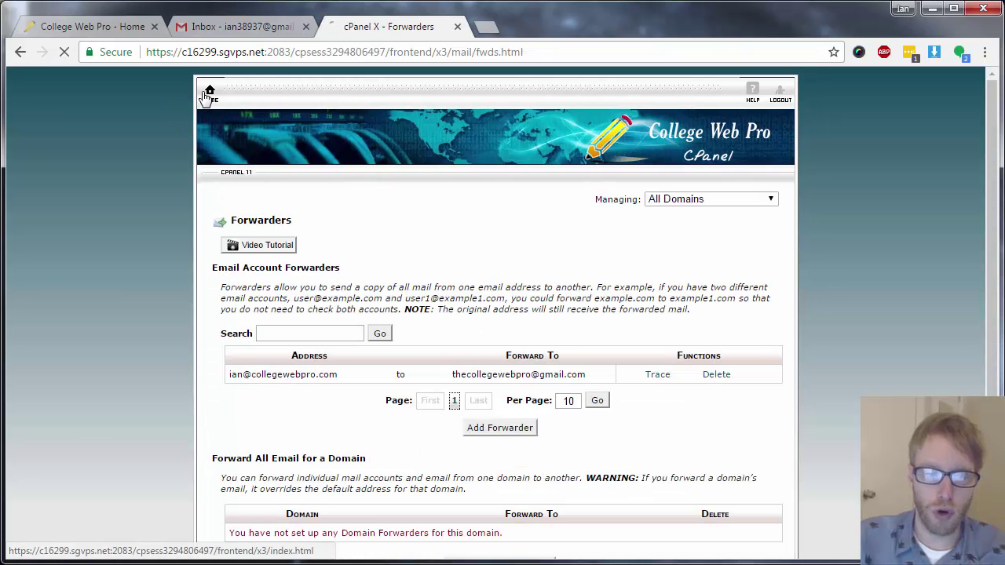
left_click(689, 420)
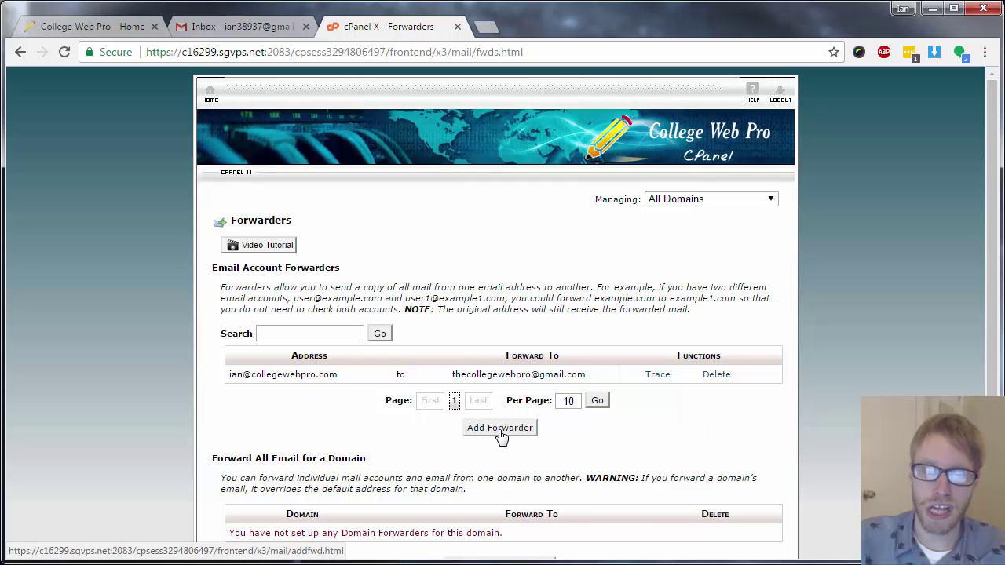
Add a forwarder from 'admin' to the suggested Gmail address and return to the list.
left_click(499, 432)
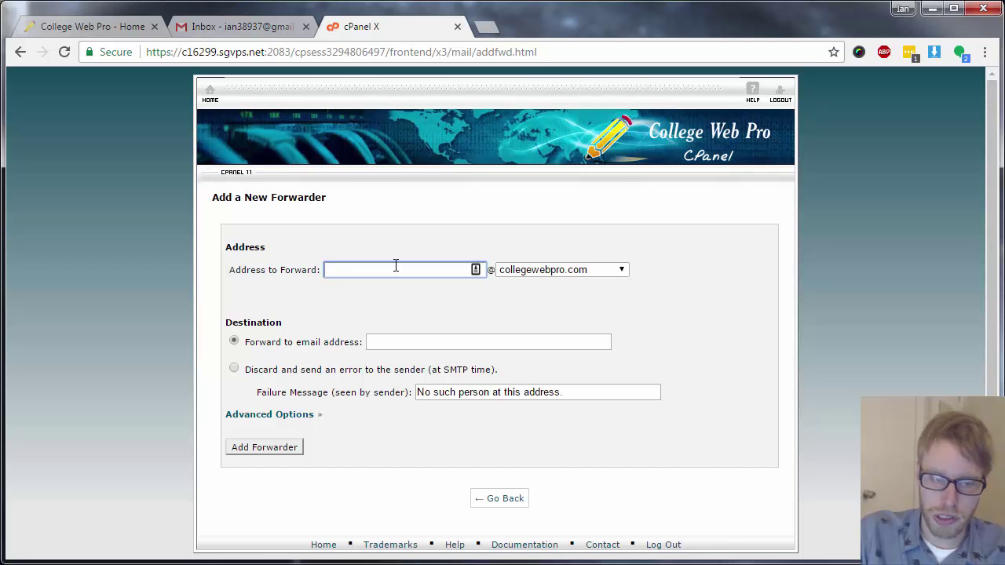
key("Tab")
key("Tab")
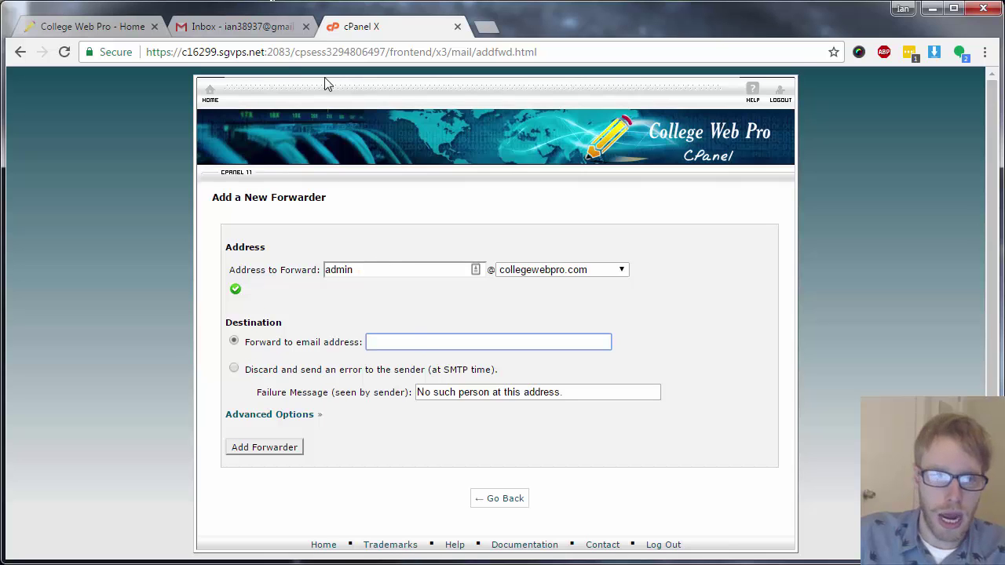
key("Down")
key("Return")
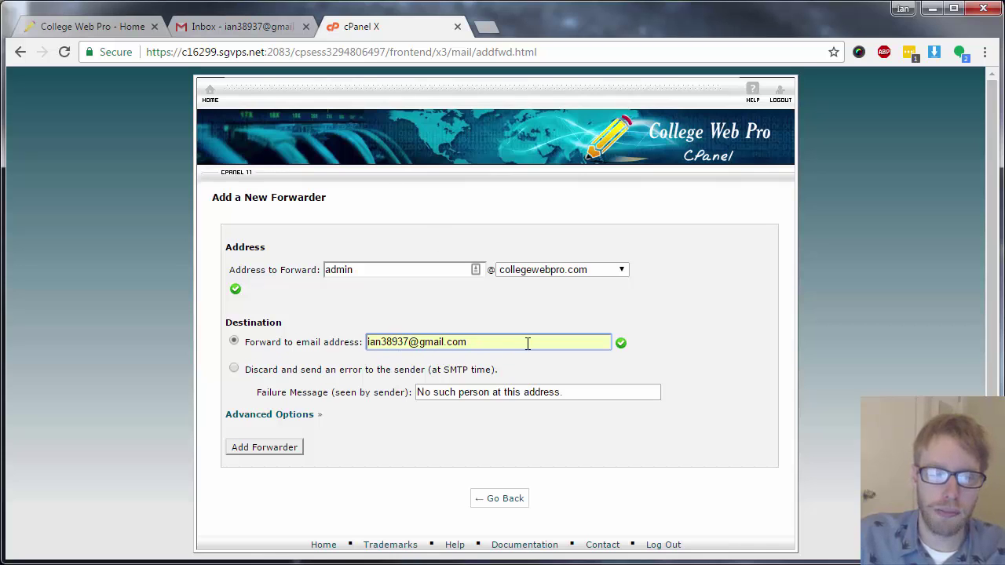
left_click(285, 453)
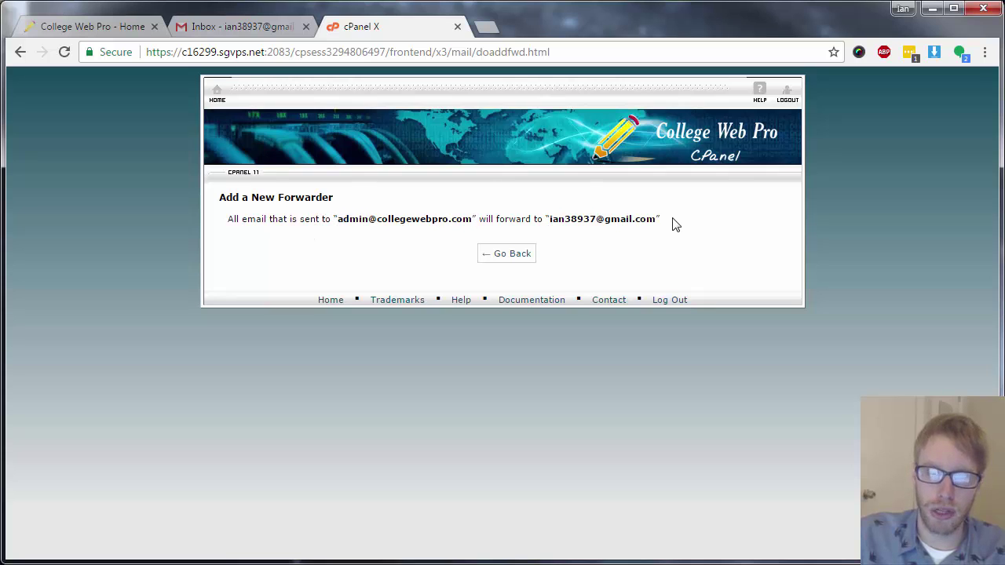
left_click(487, 255)
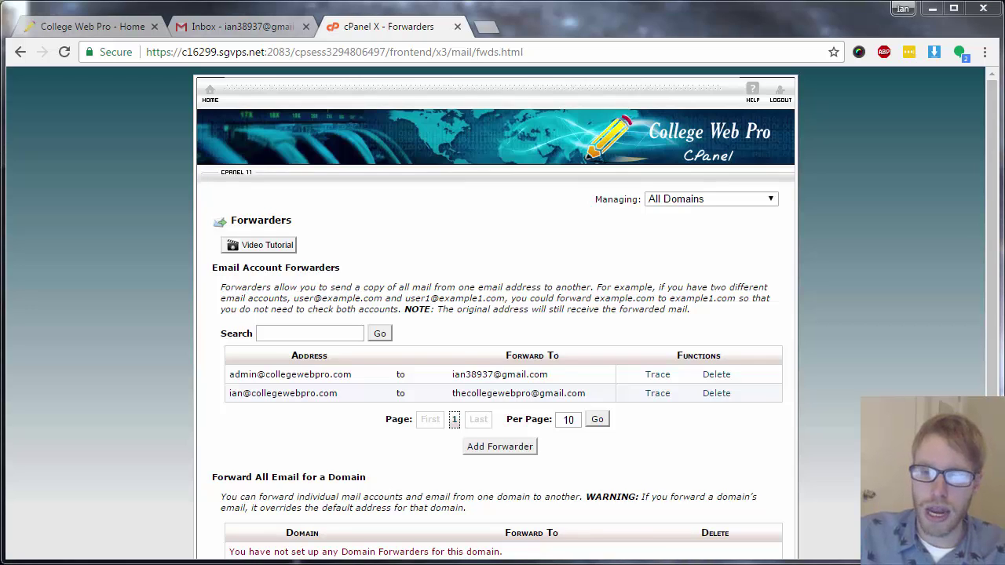
In Gmail, open Settings from the gear menu and go to Accounts and Import.
left_click(222, 31)
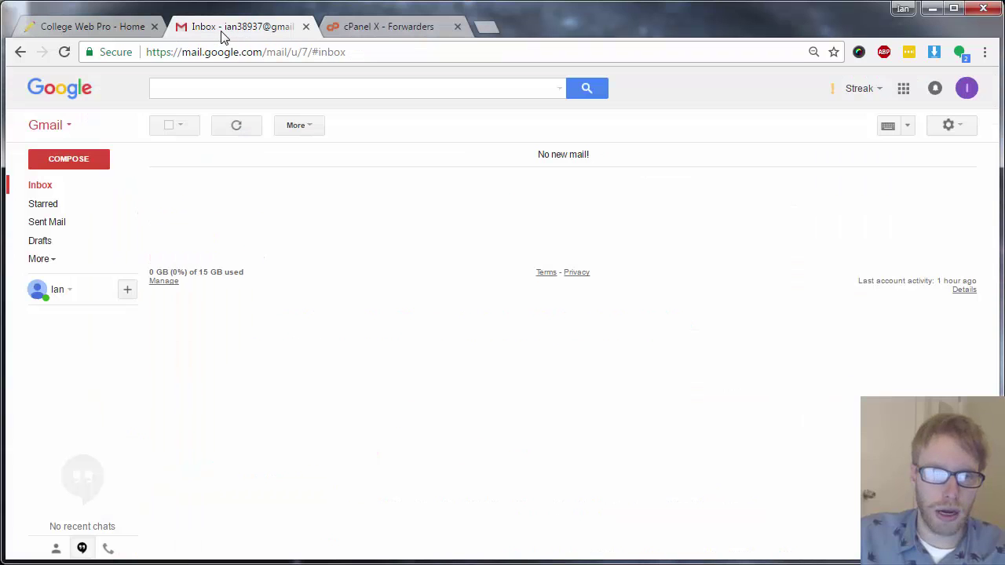
left_click(949, 126)
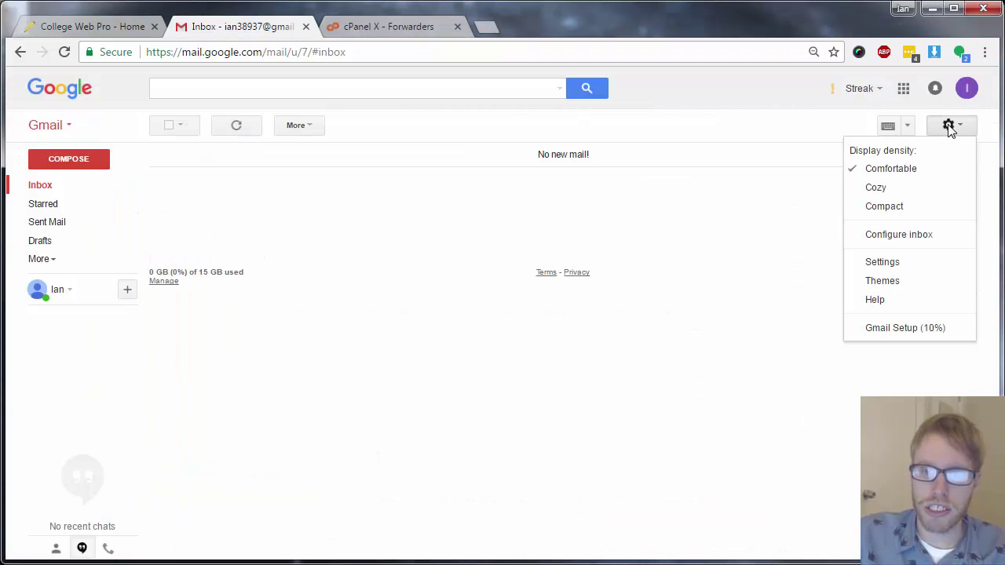
left_click(918, 265)
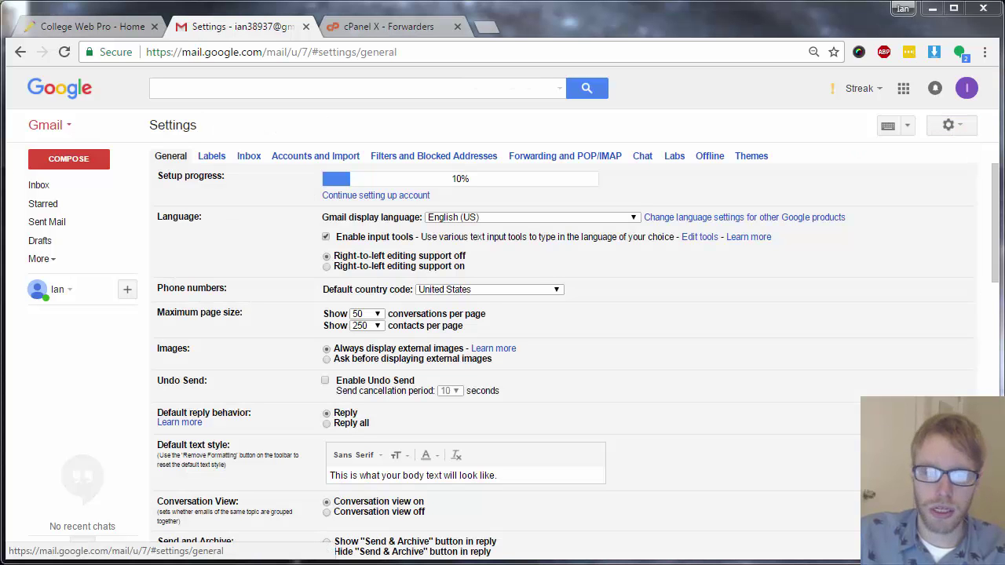
left_click(316, 157)
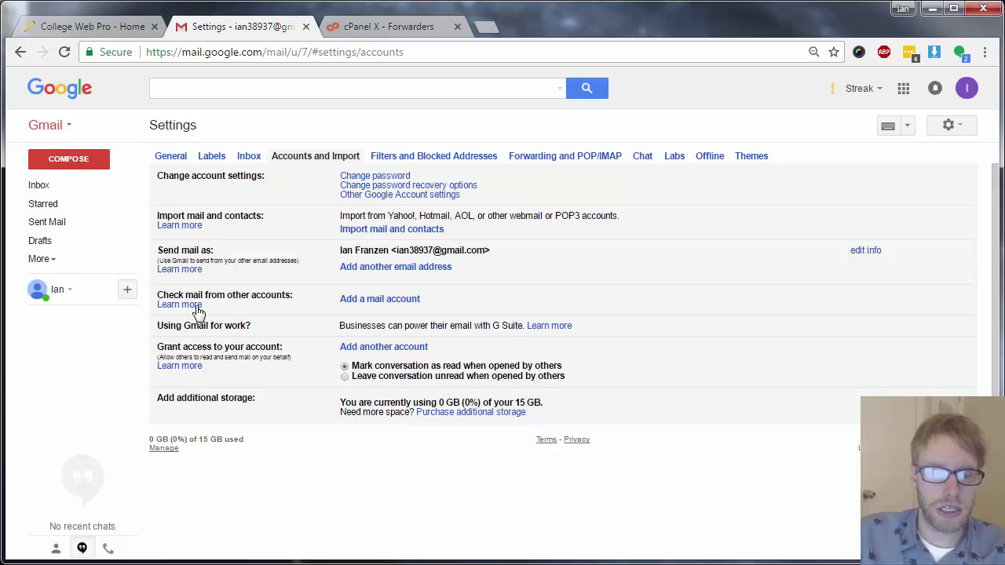
Open Add a mail account and fill in the admin collegewebpro.com mailbox address from the suggestion.
left_click(372, 306)
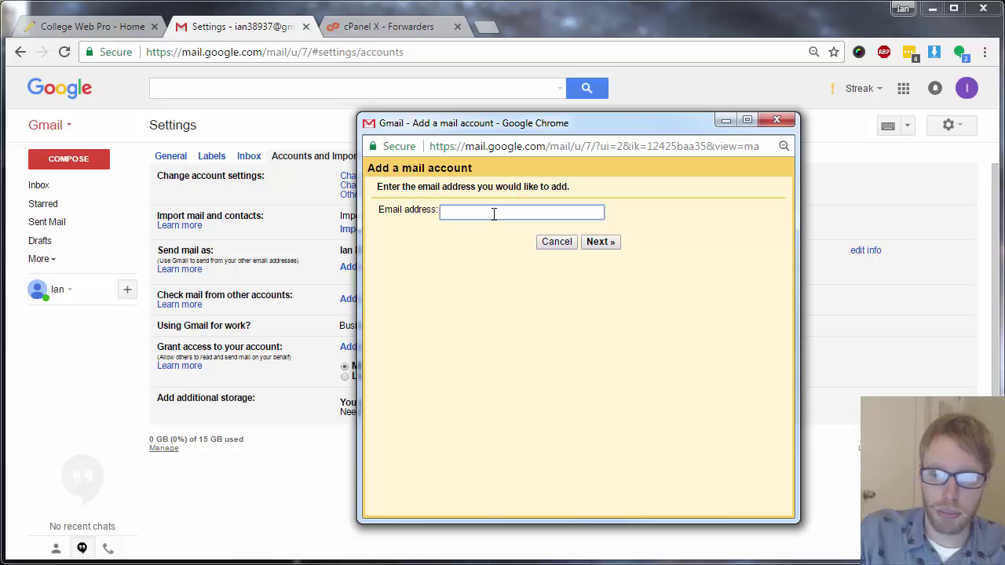
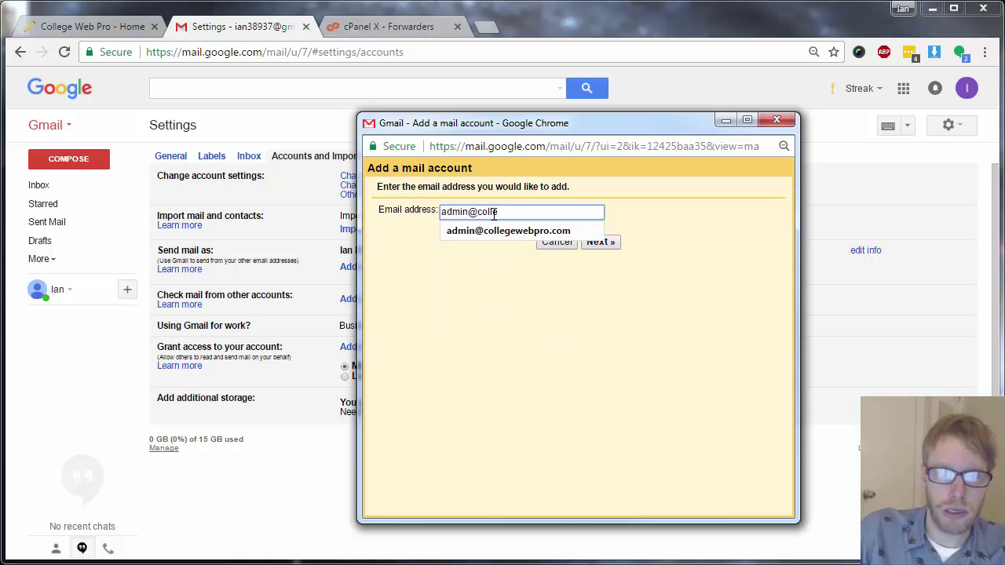
key("Down")
key("Return")
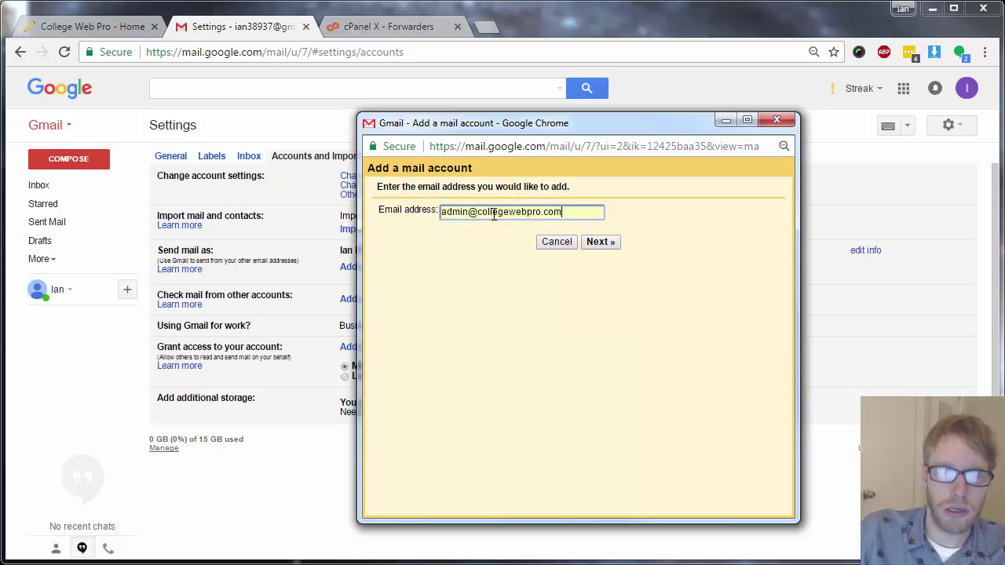
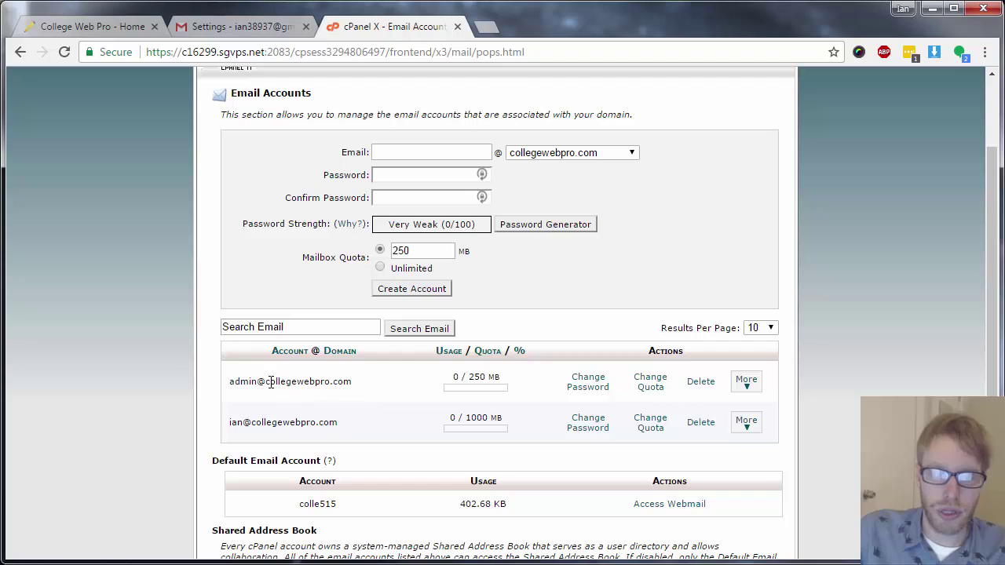
Give the admin mailbox a new strong password in cPanel, entered and confirmed, and save it.
left_click(588, 384)
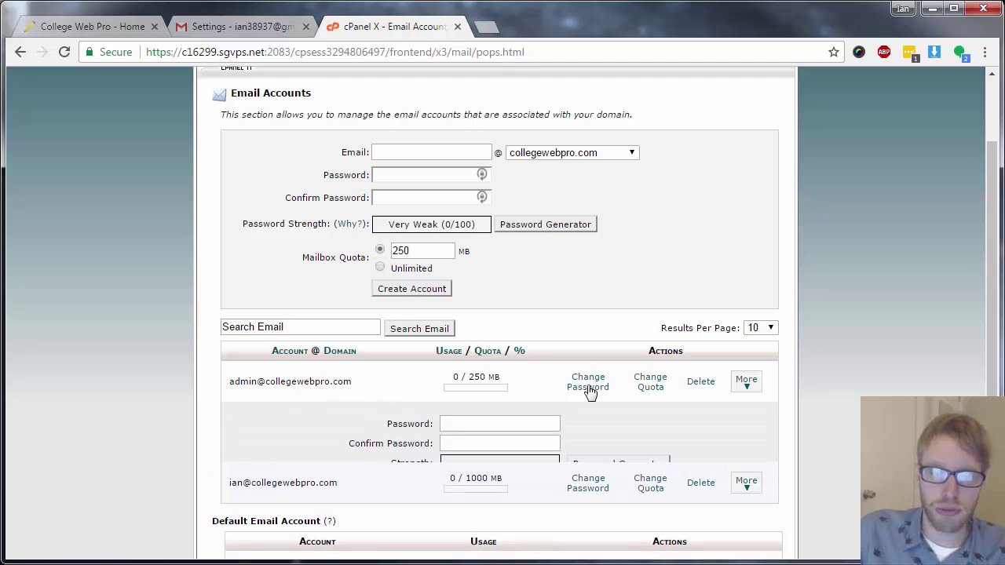
type("•••••")
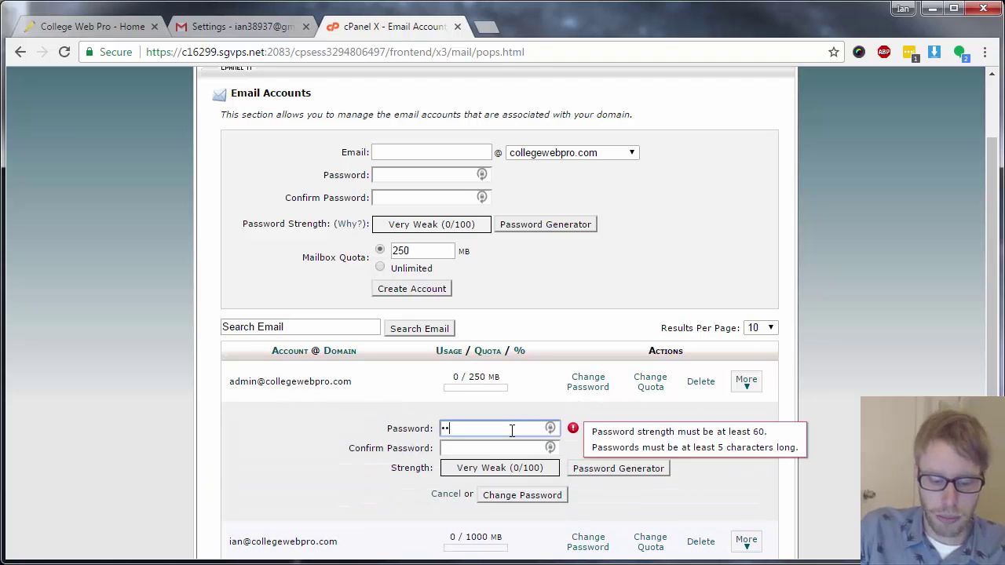
type("••••")
key("Tab")
type("••••••••")
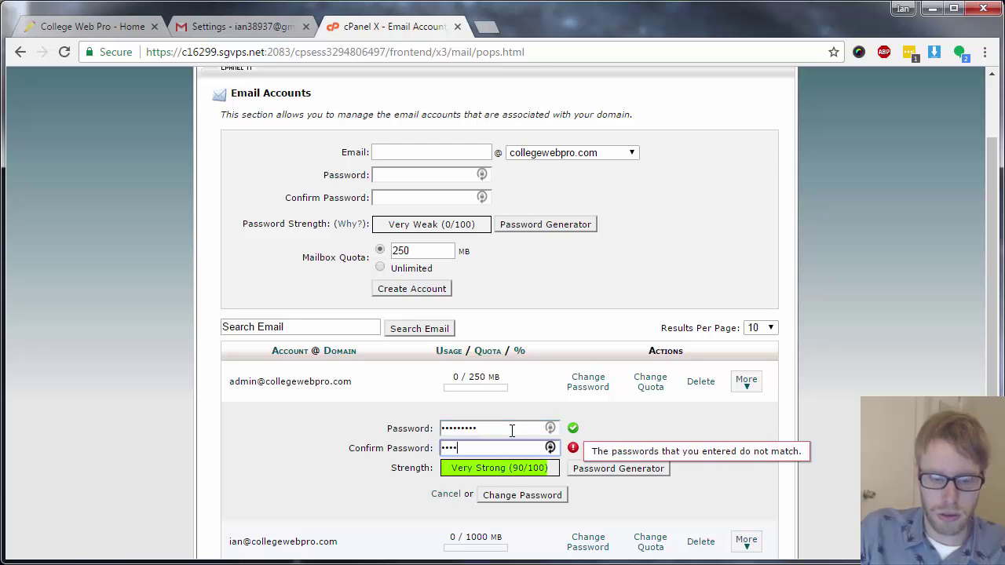
type("•")
scroll(515, 508, "down", 2)
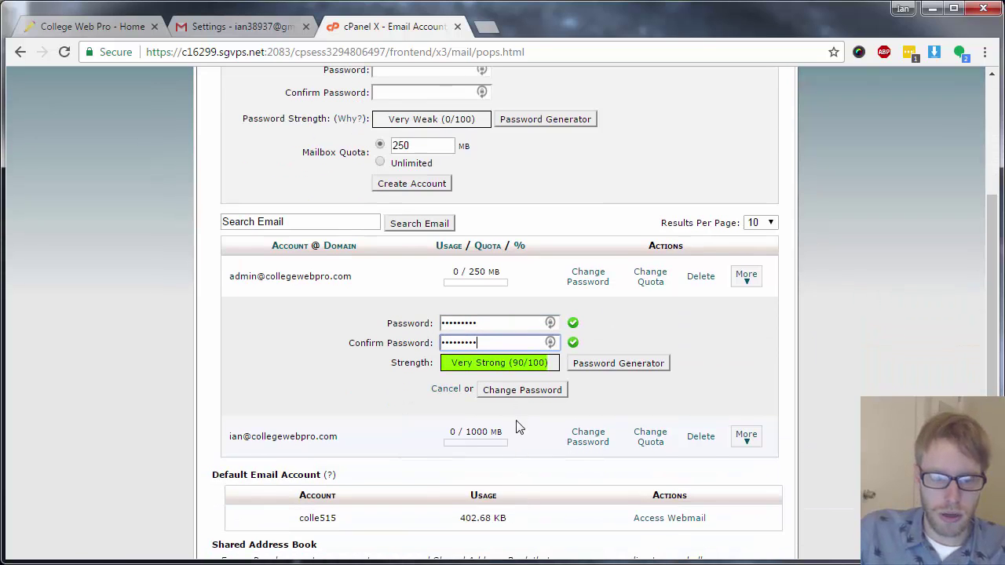
left_click(521, 389)
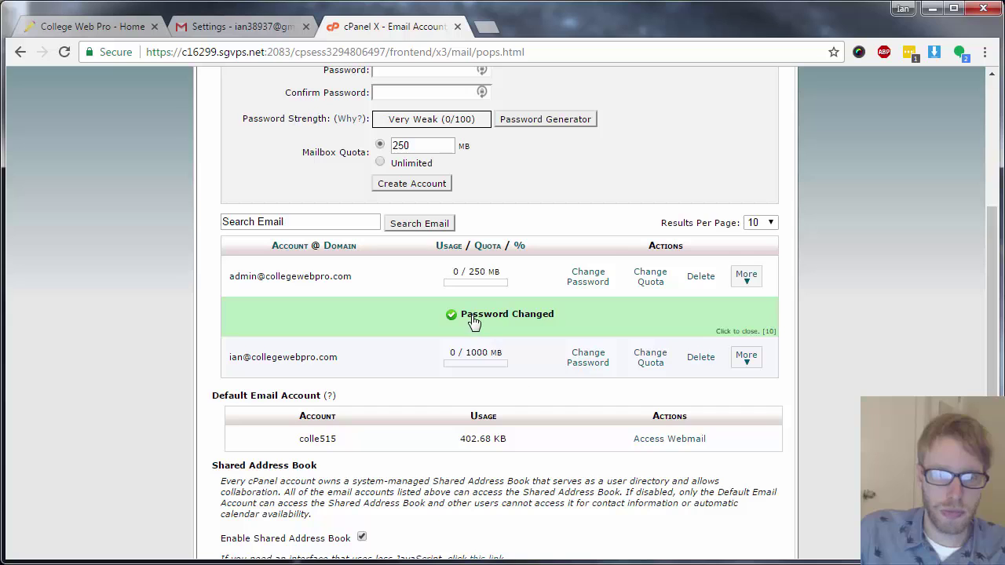
scroll(416, 319, "up", 2)
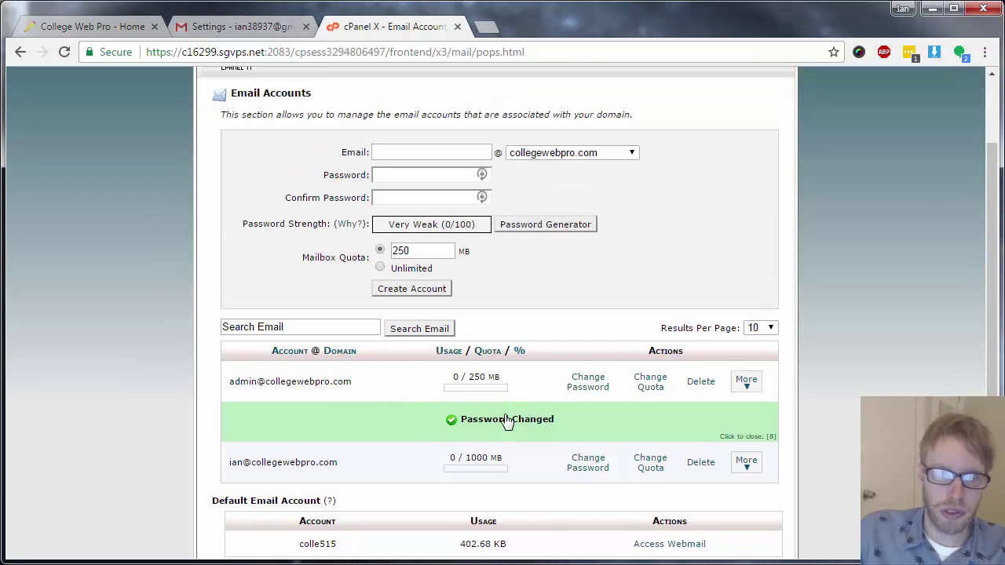
Enter the admin mailbox password in Gmail's Add a mail account window.
left_click(241, 22)
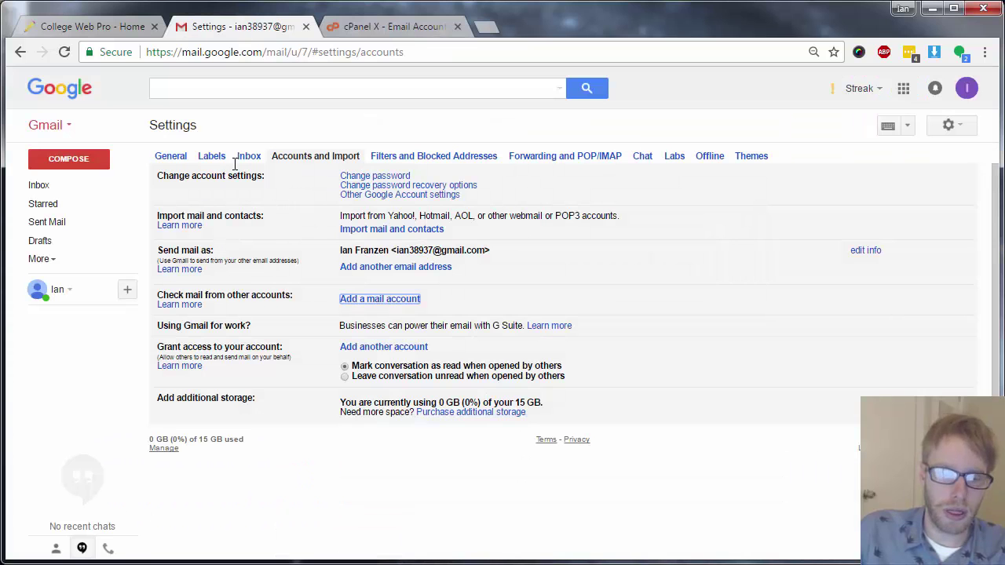
left_click(337, 562)
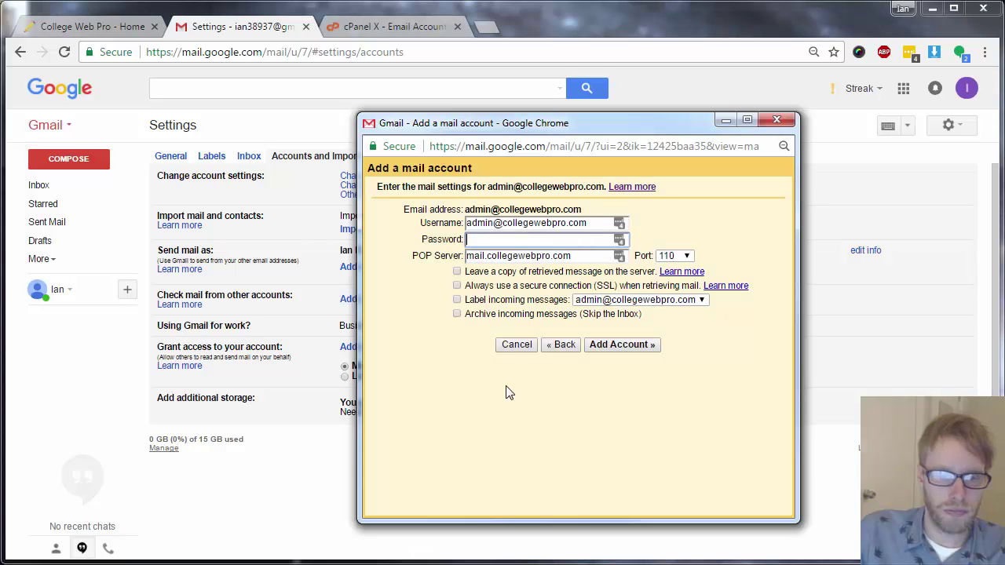
type("•••")
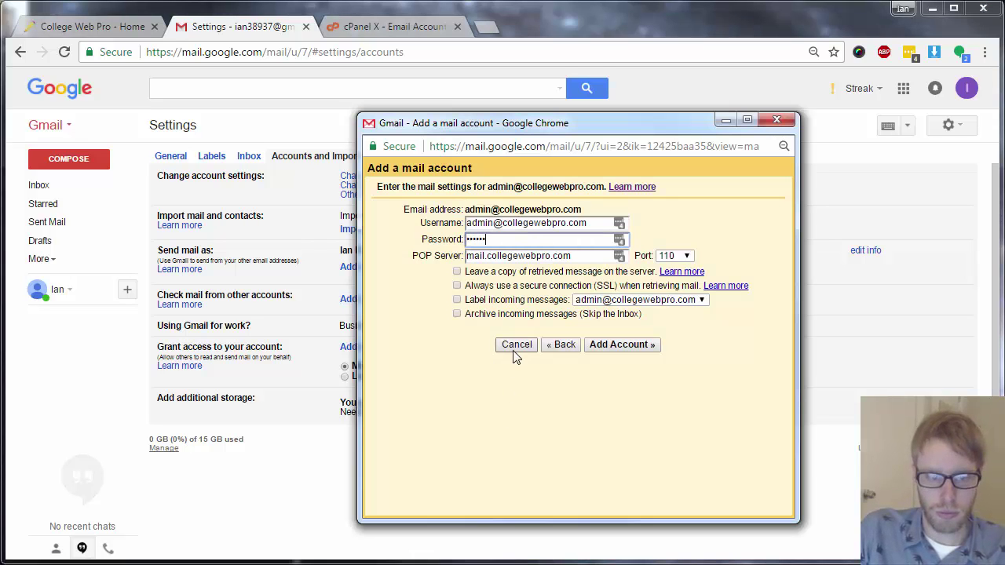
type("•")
key("ctrl+a")
type("•••••••")
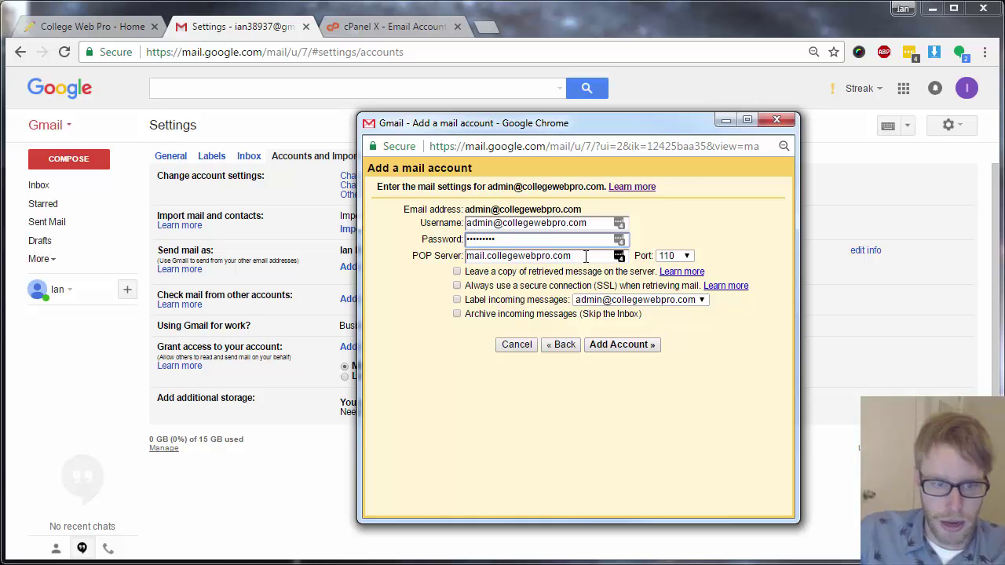
Add the POP account with server c16299.sgvps.net, port 995 and SSL enabled.
triple_click(572, 256)
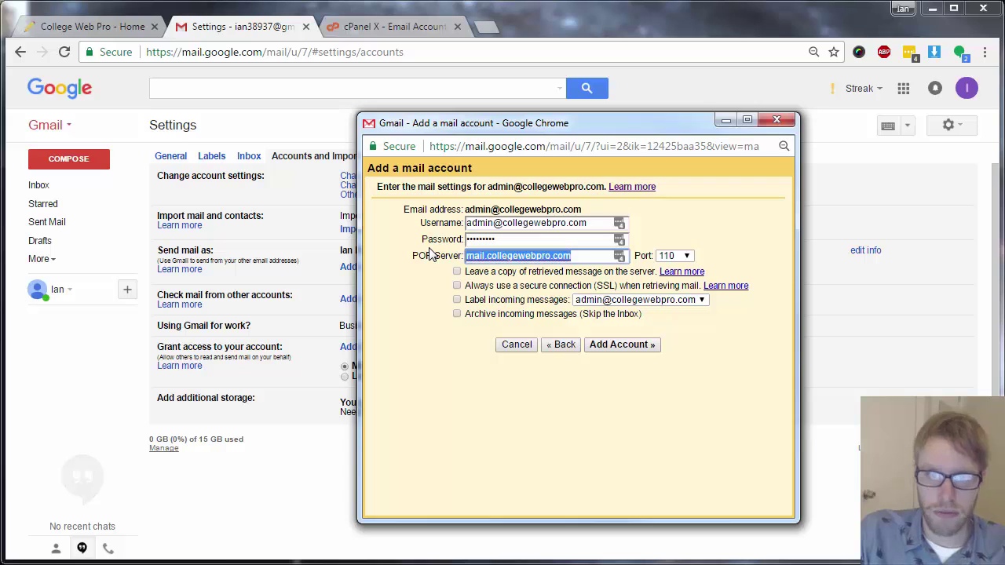
type("c16299.sgvps.net")
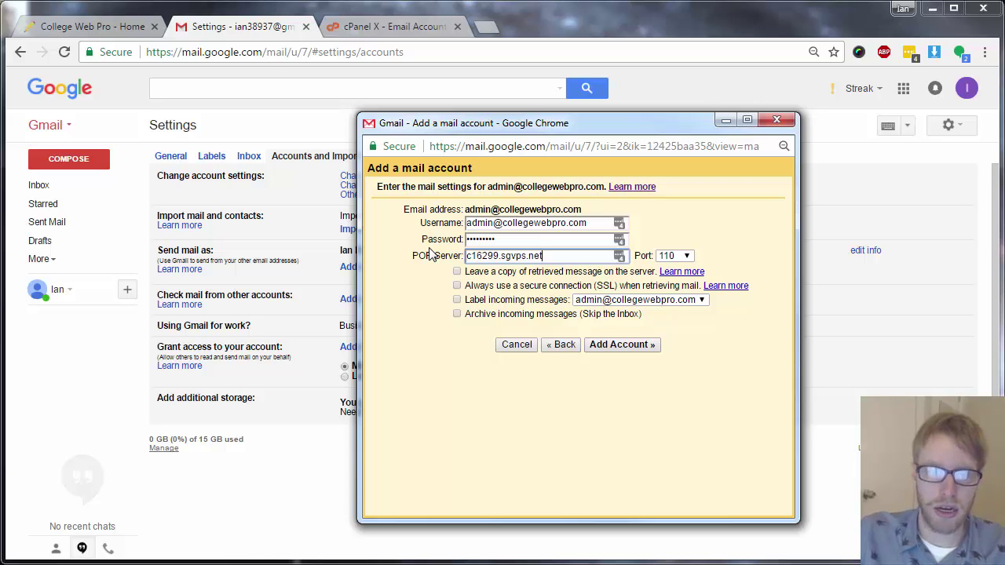
left_click(684, 256)
left_click(675, 306)
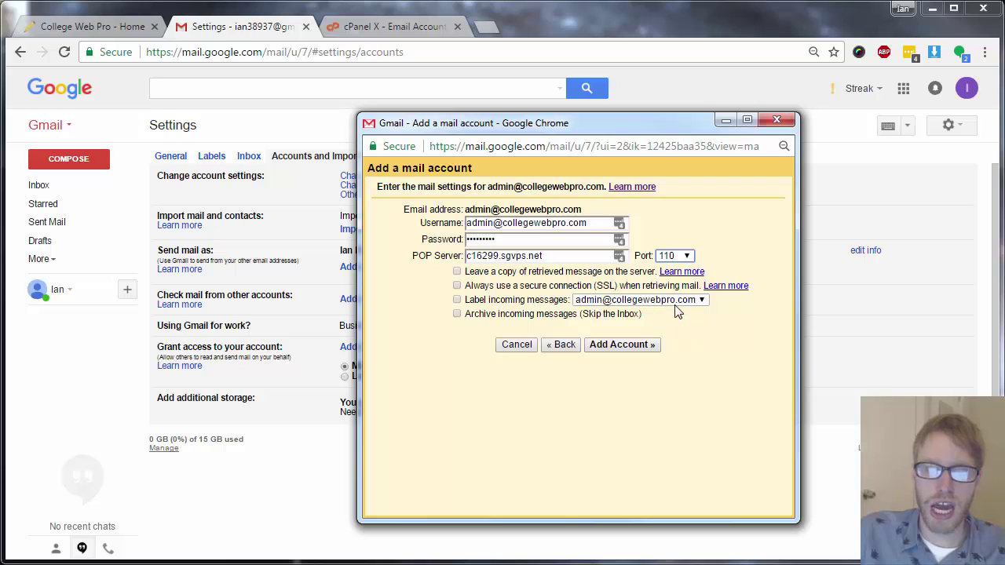
left_click(457, 286)
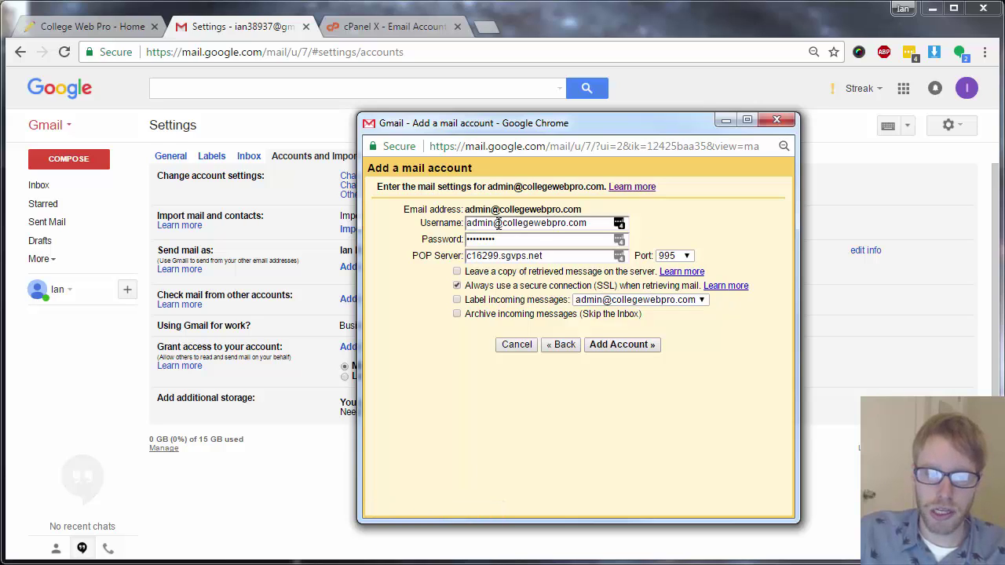
left_click(588, 225)
left_click(523, 240)
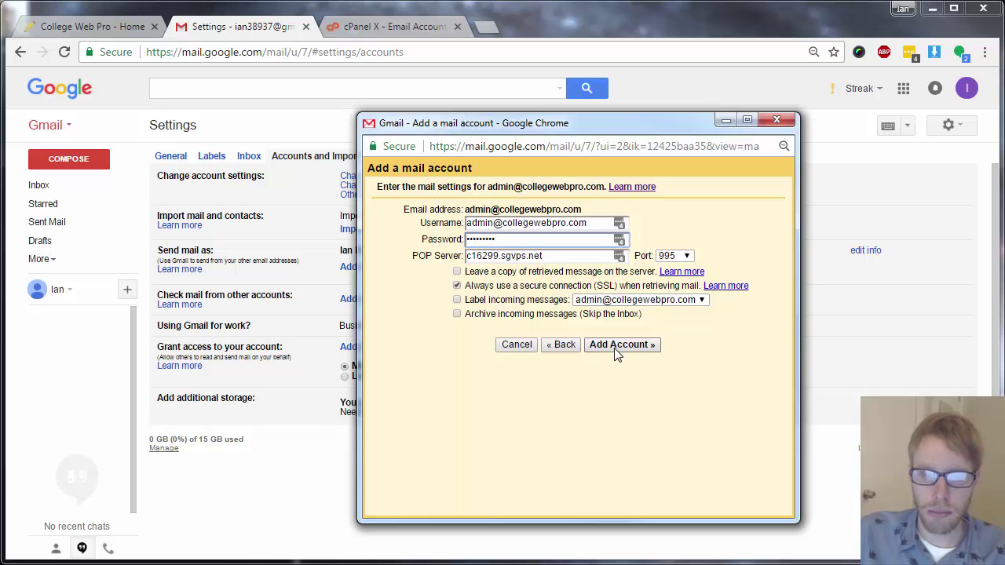
left_click(620, 354)
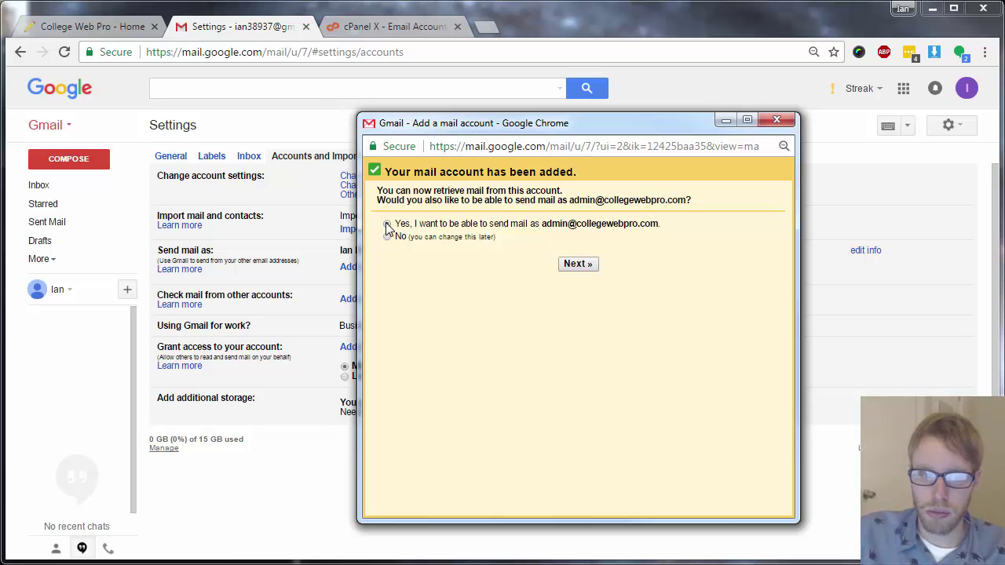
Choose to send as the admin address, keep the sender name, and reach the SMTP settings.
left_click(588, 269)
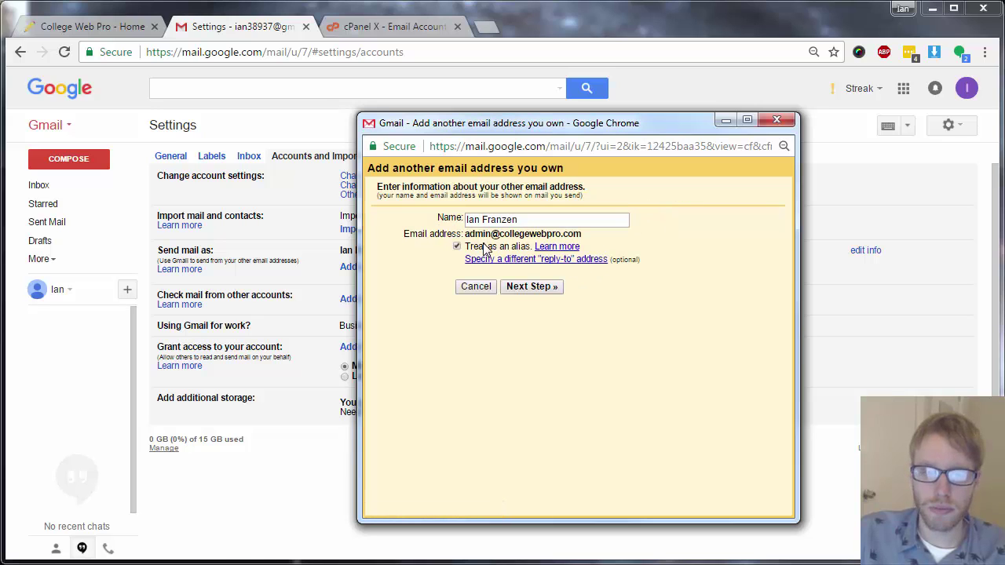
left_click(526, 221)
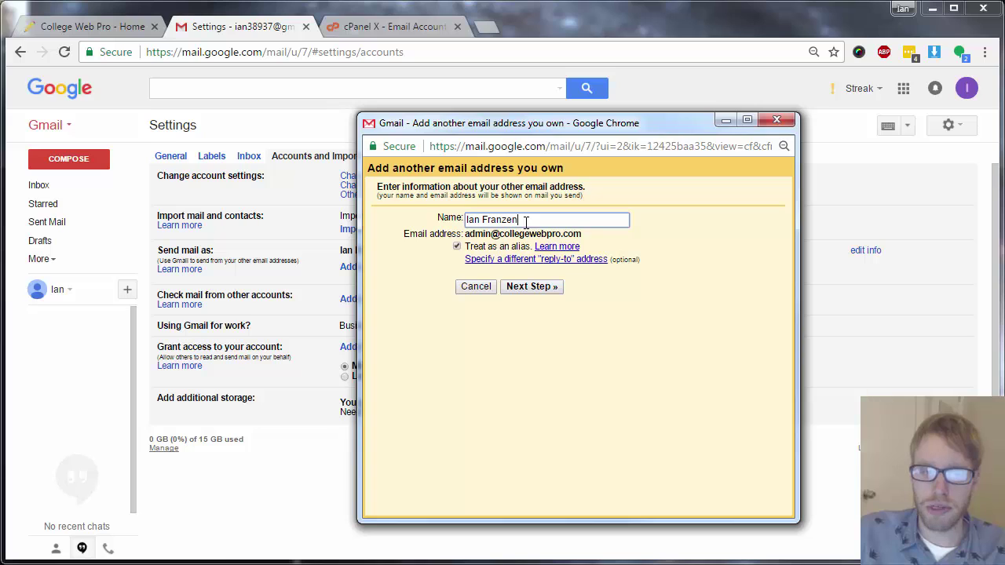
left_click(548, 291)
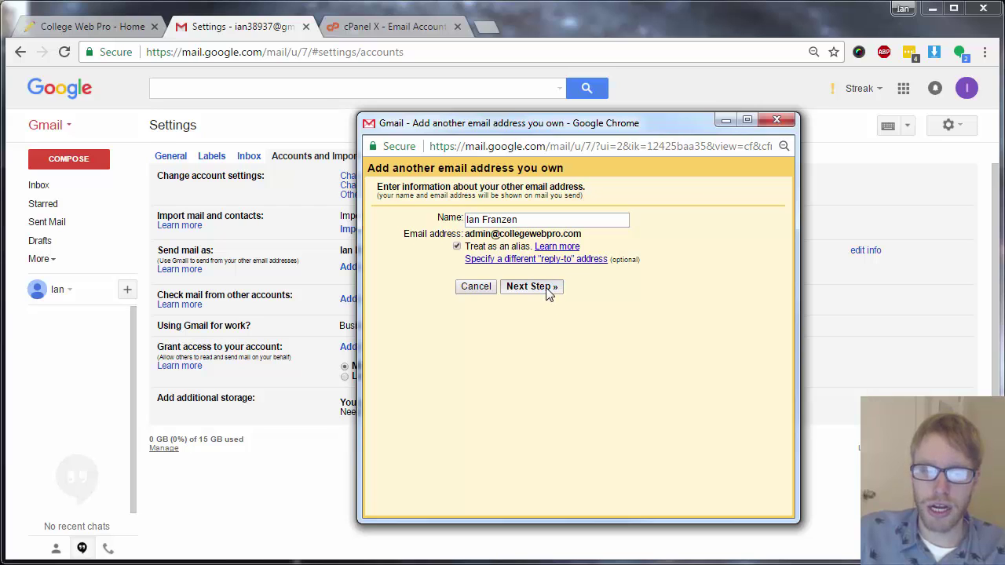
left_click(555, 234)
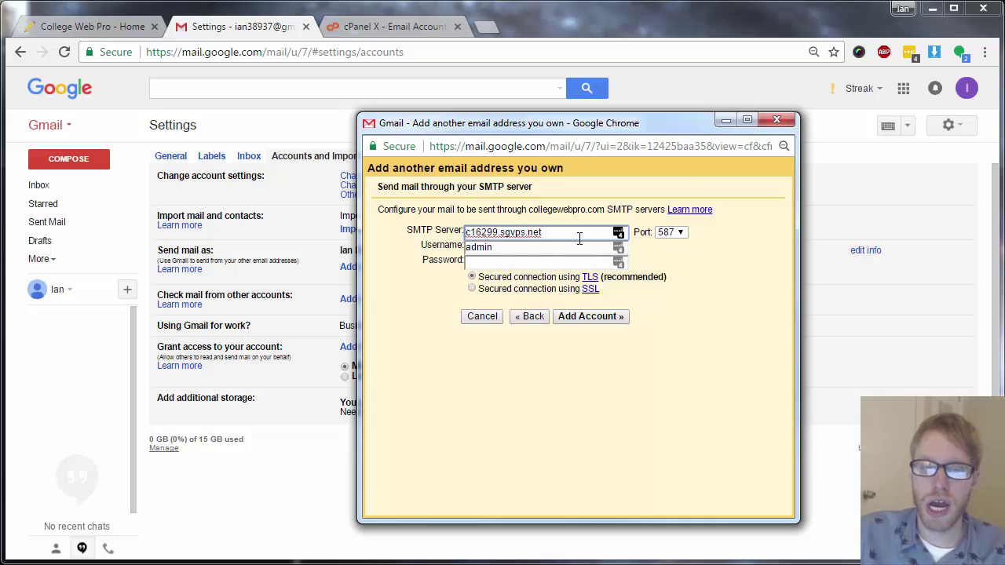
key("Tab")
key("Tab")
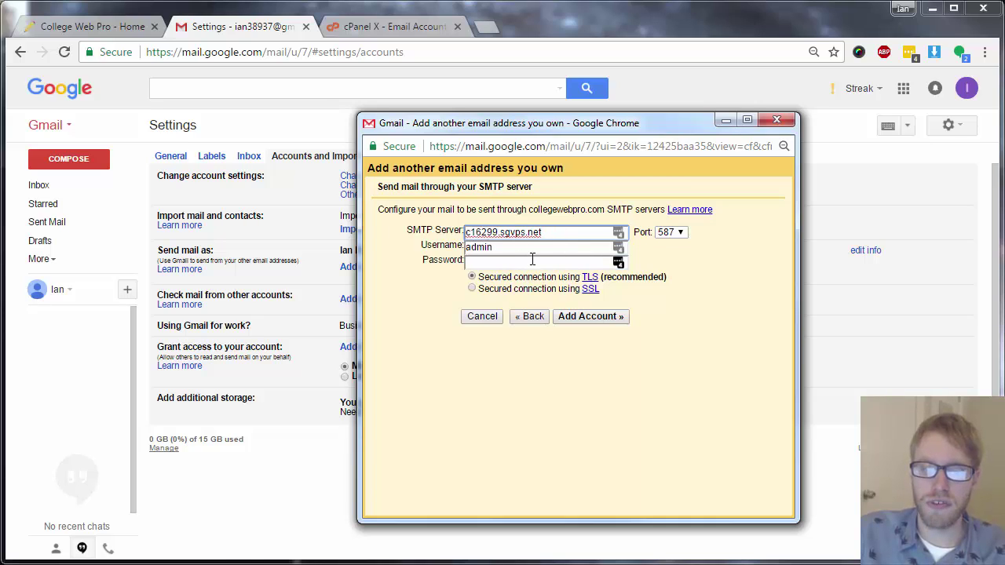
key("shift+Tab")
key("shift+Tab")
key("Tab")
key("shift+Tab")
left_click(669, 232)
left_click(668, 256)
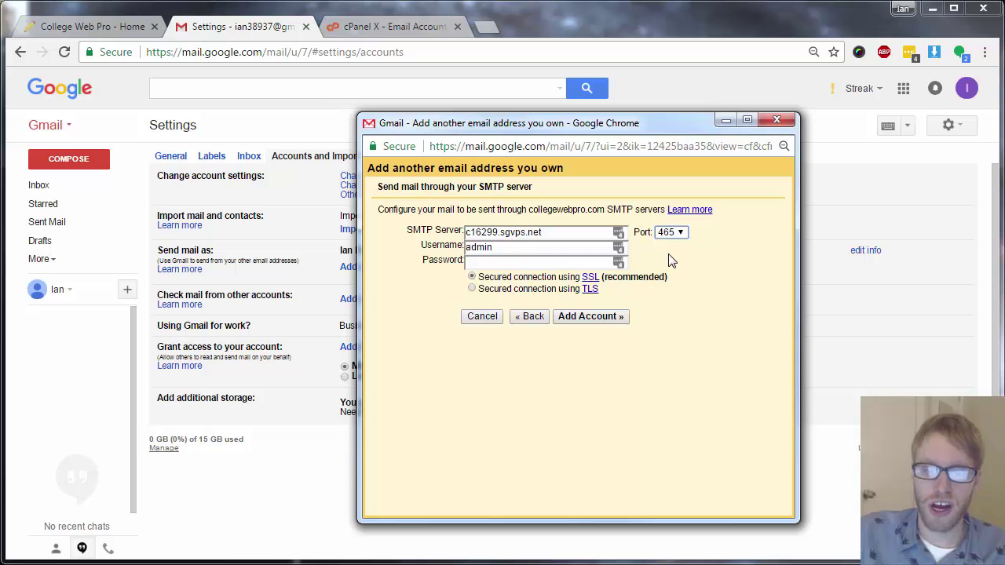
left_click(505, 248)
type("@collegewebpro.com")
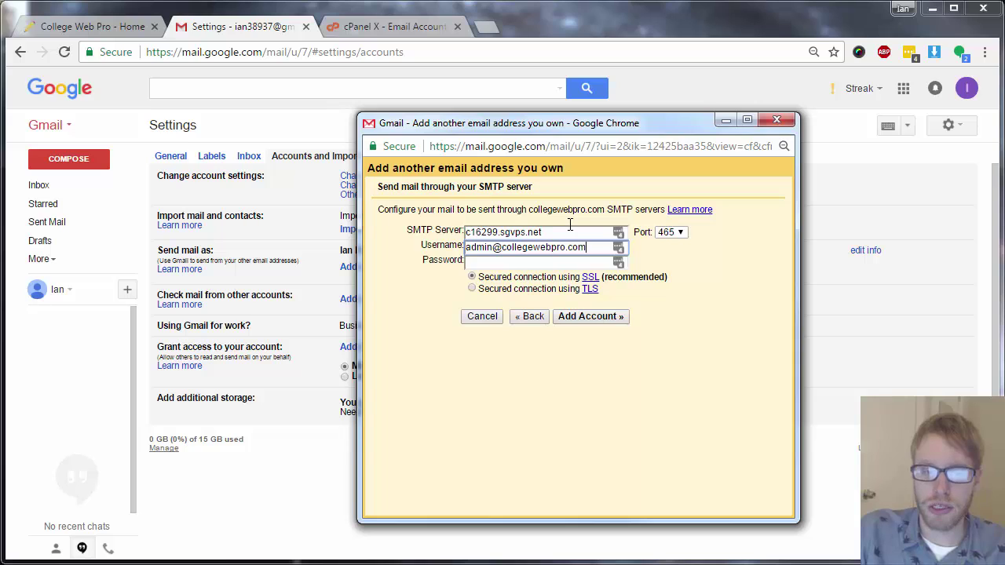
key("Tab")
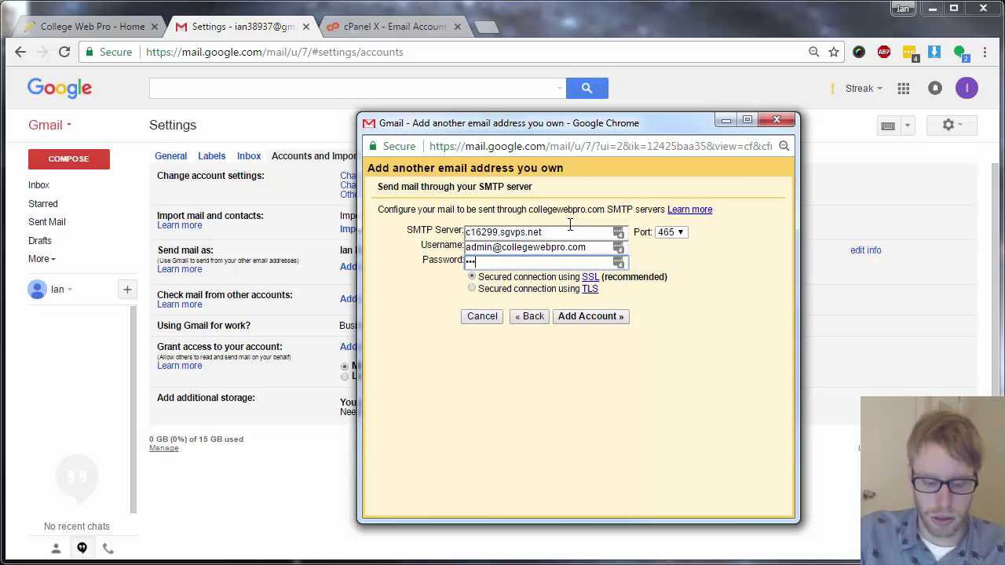
type("x")
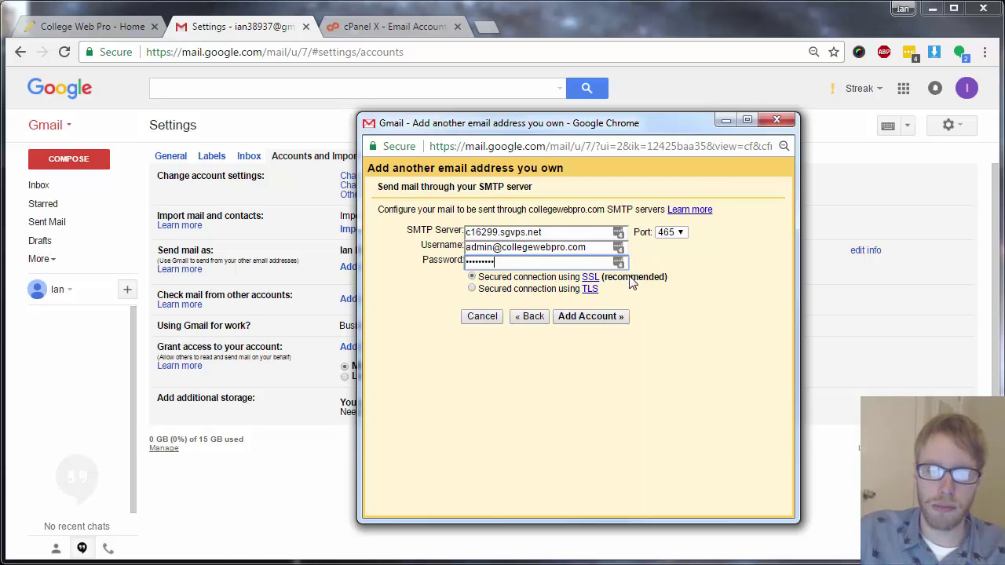
left_click(594, 320)
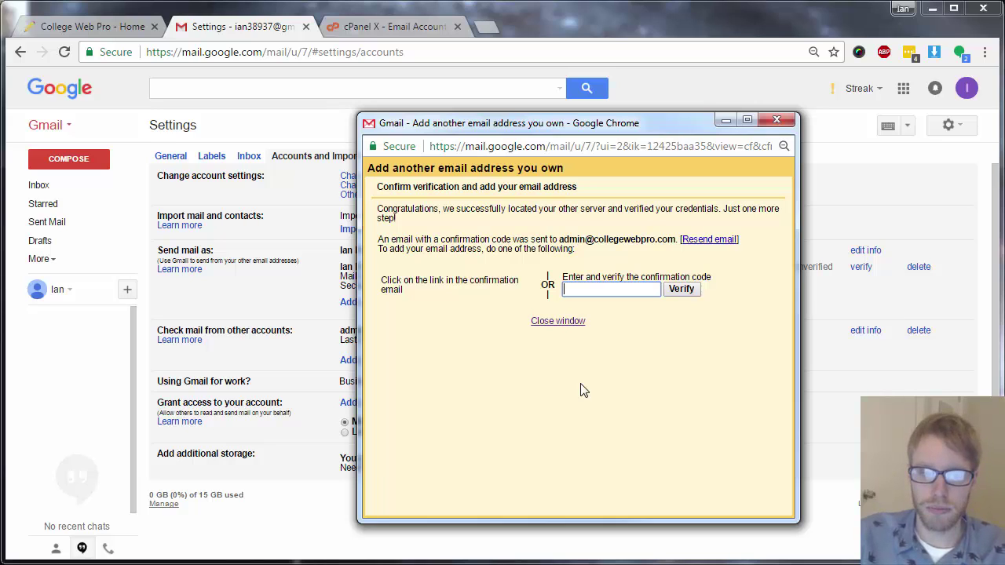
Close the setup window and refresh the inbox until the Gmail Team confirmation email arrives.
left_click(557, 321)
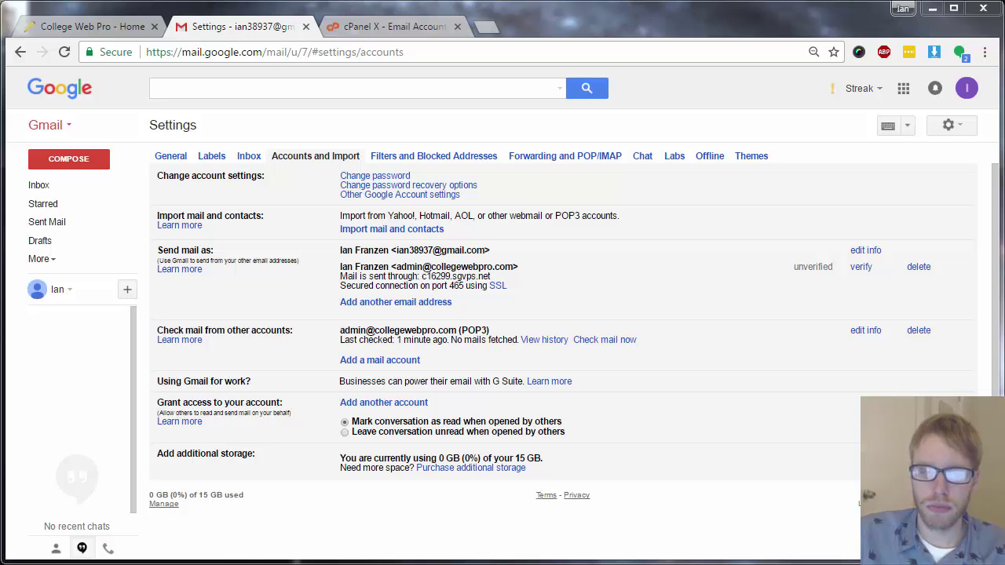
left_click(41, 186)
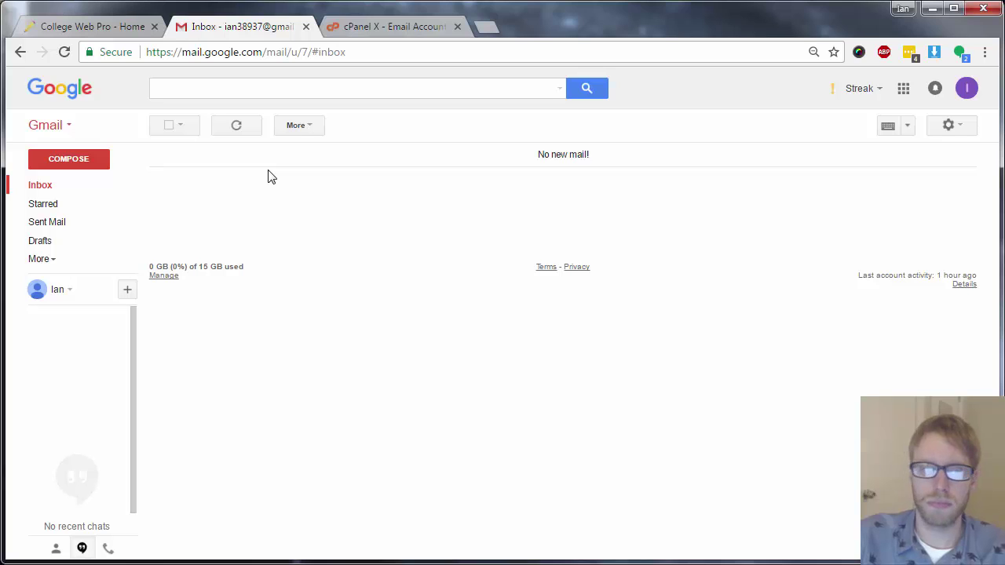
left_click(48, 189)
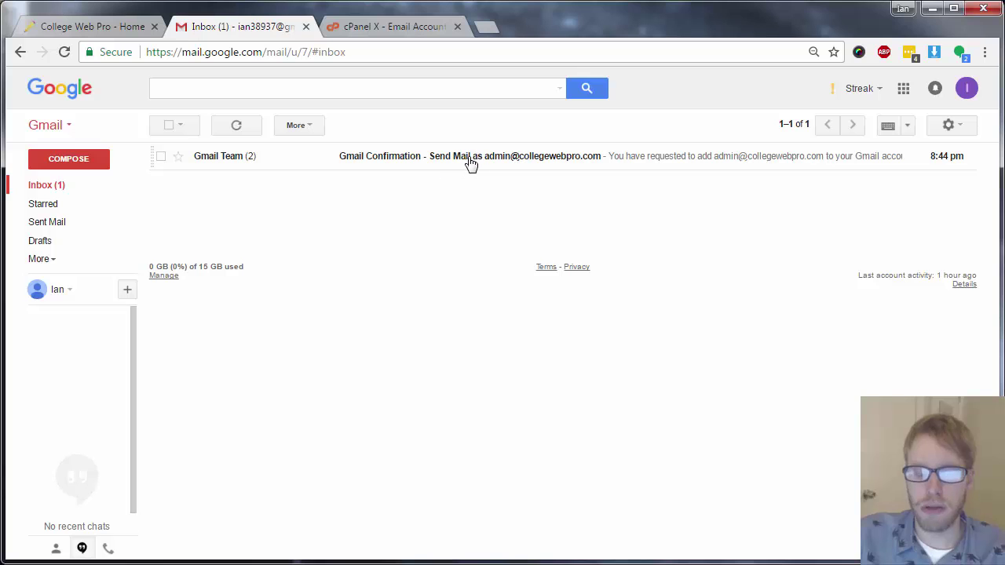
Confirm the admin address via the verification link in the Gmail Team email.
left_click(552, 161)
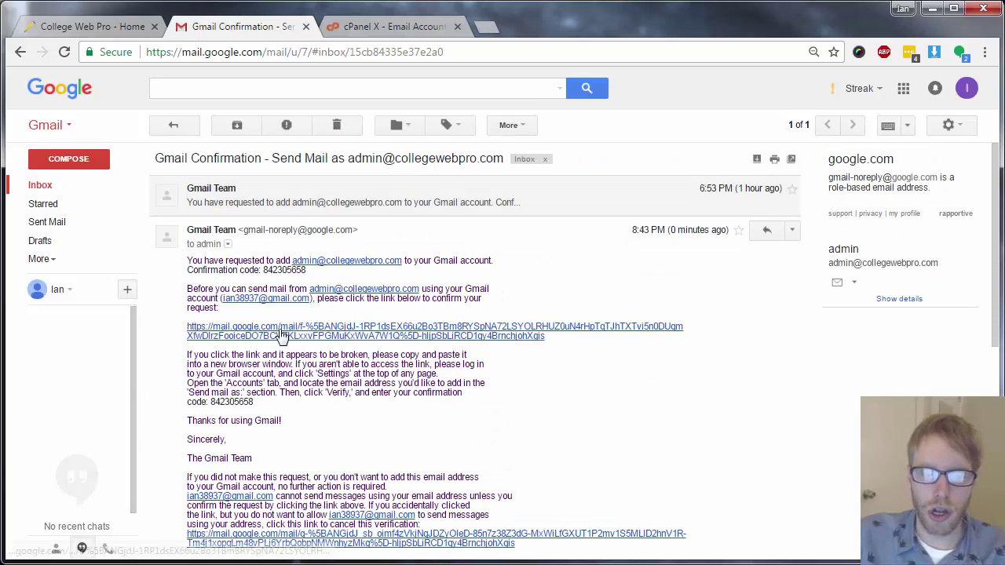
left_click(508, 338)
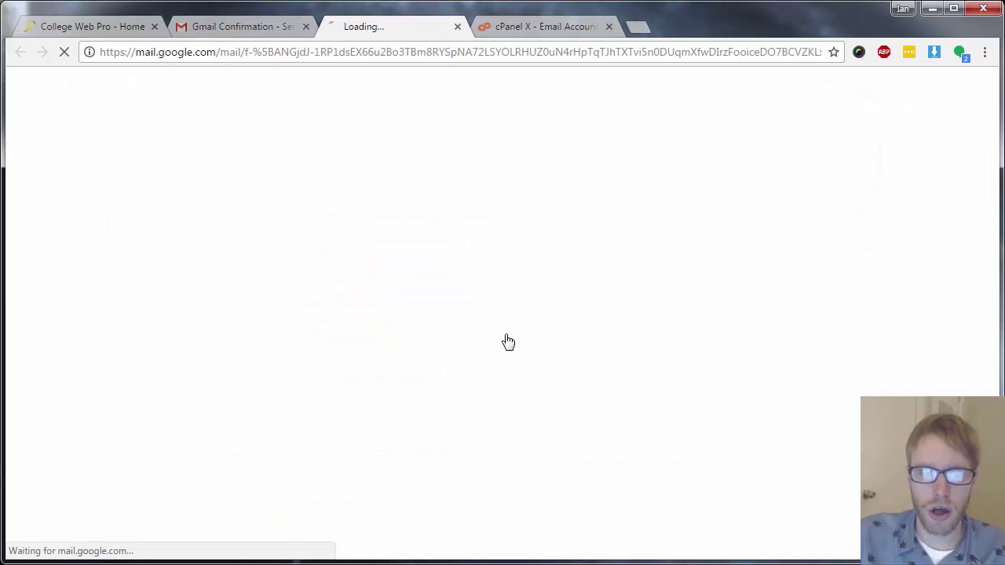
left_click(459, 28)
Archive the confirmation email, leaving the inbox empty.
left_click(56, 187)
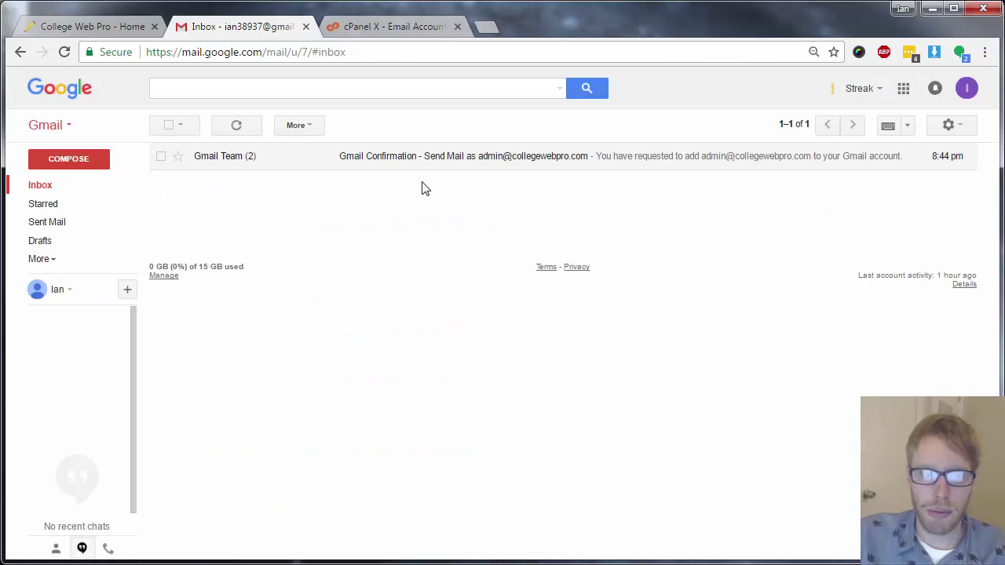
left_click(161, 157)
left_click(236, 127)
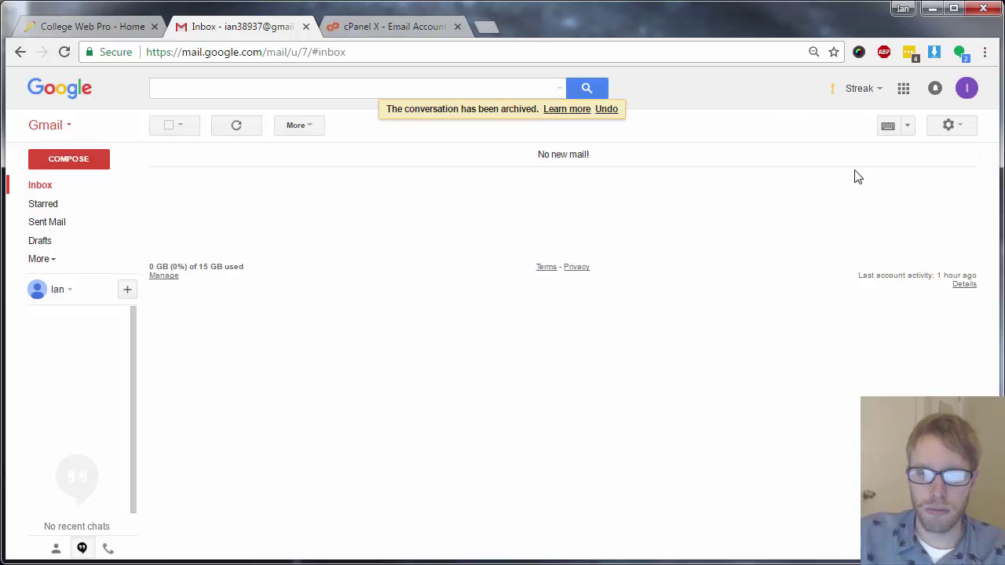
left_click(951, 126)
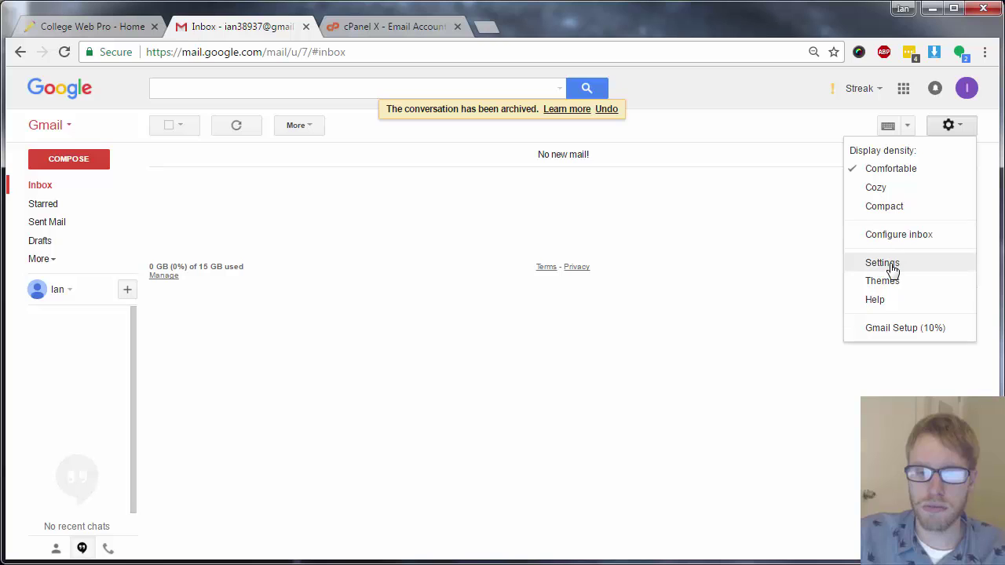
left_click(883, 264)
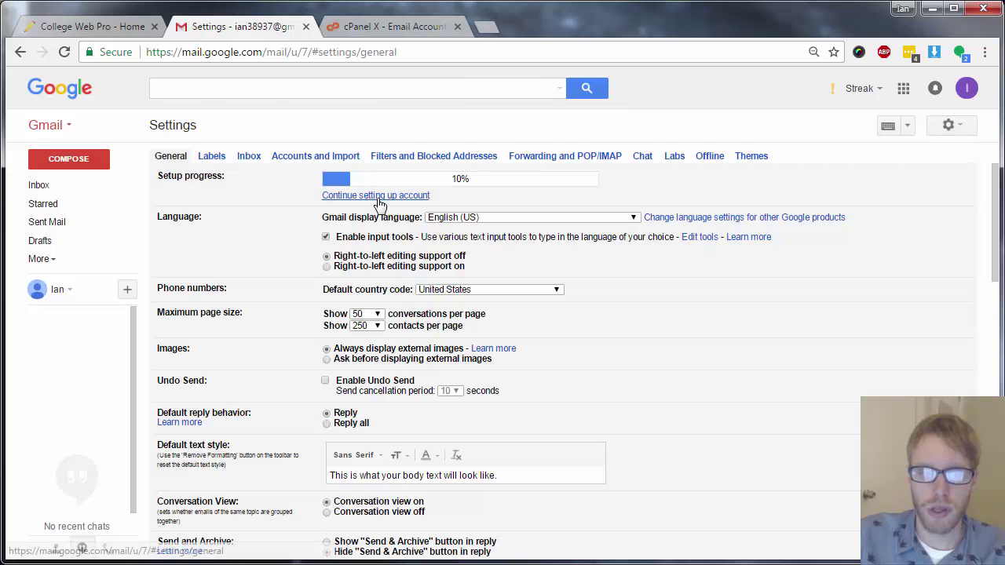
left_click(318, 160)
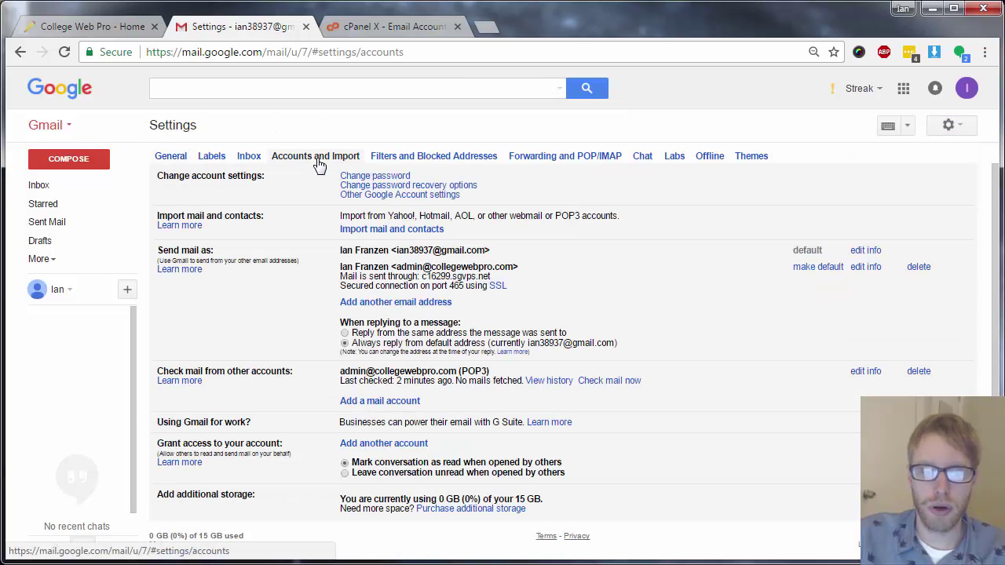
left_click_drag(337, 271, 495, 264)
left_click(461, 276)
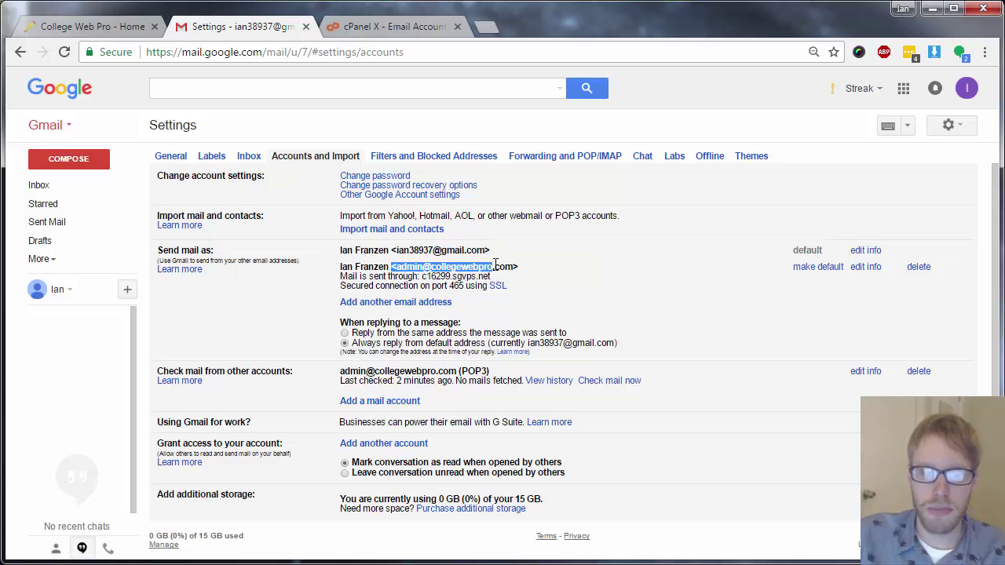
left_click(812, 271)
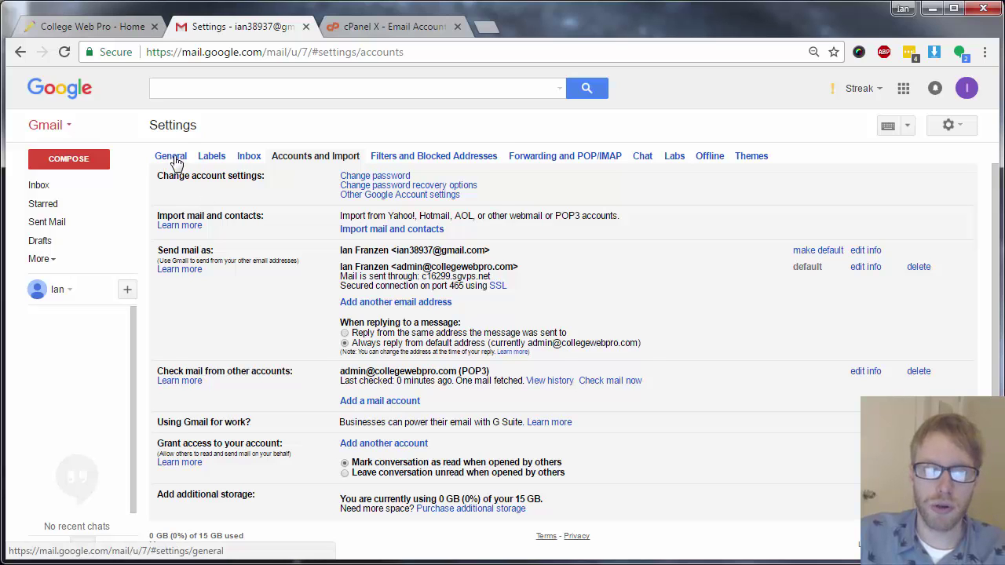
Turn on the signature in General settings and select the collegewebpro.com address.
left_click(175, 157)
scroll(639, 330, "down", 4)
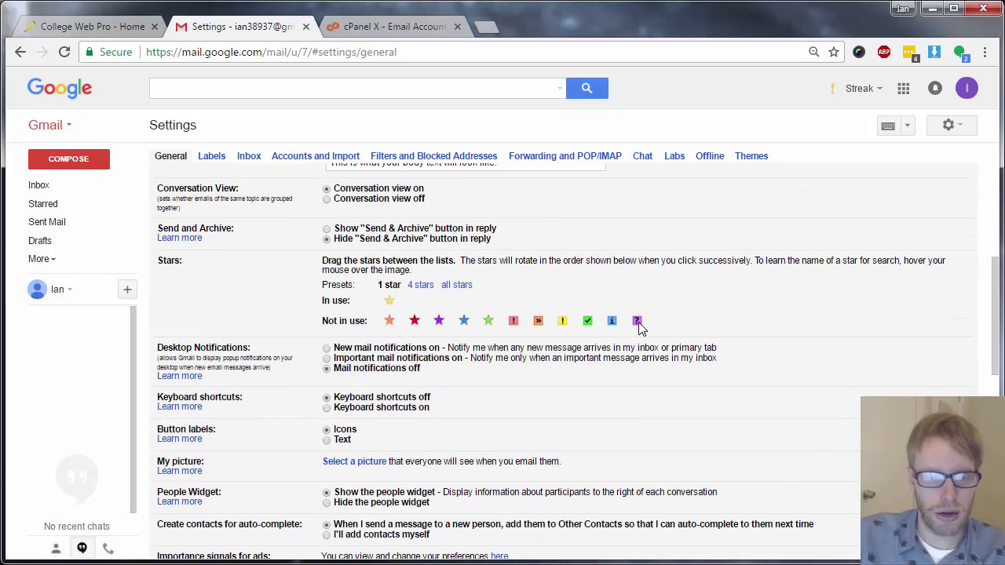
scroll(639, 330, "down", 4)
left_click(327, 274)
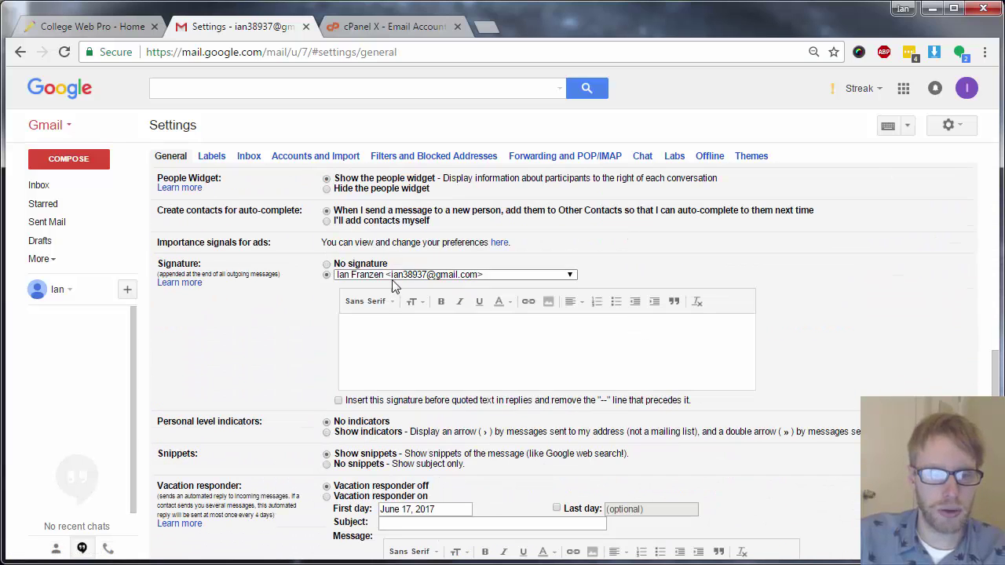
left_click(496, 277)
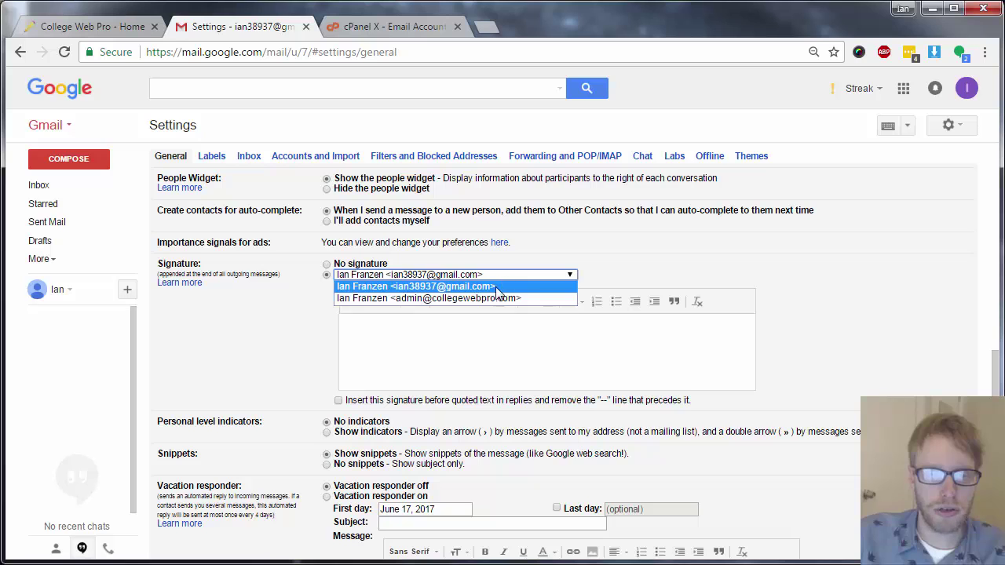
left_click(491, 298)
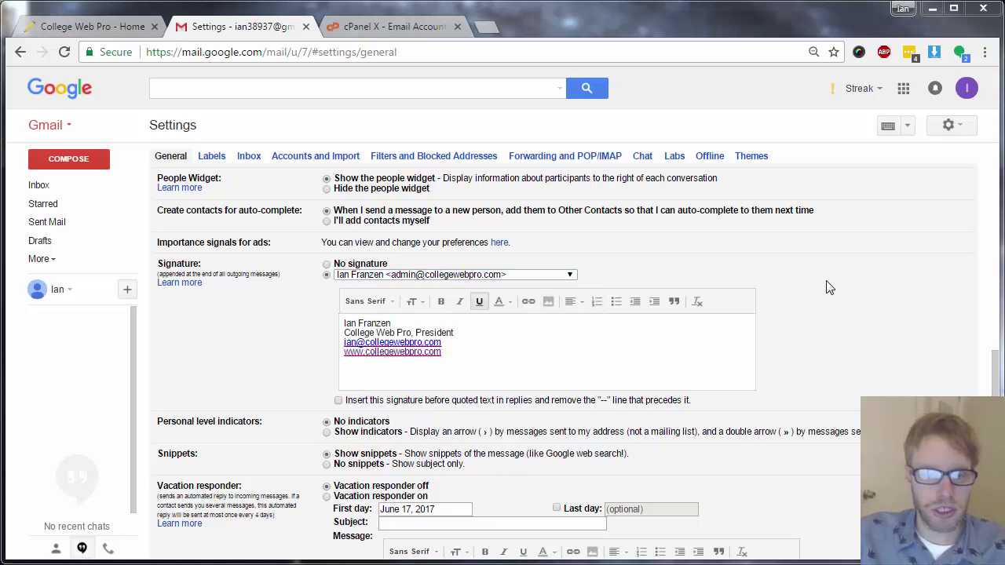
Bold the name, italicize College Web Pro, and add a phone number line below the website.
left_click_drag(395, 323, 305, 314)
key("ctrl+b")
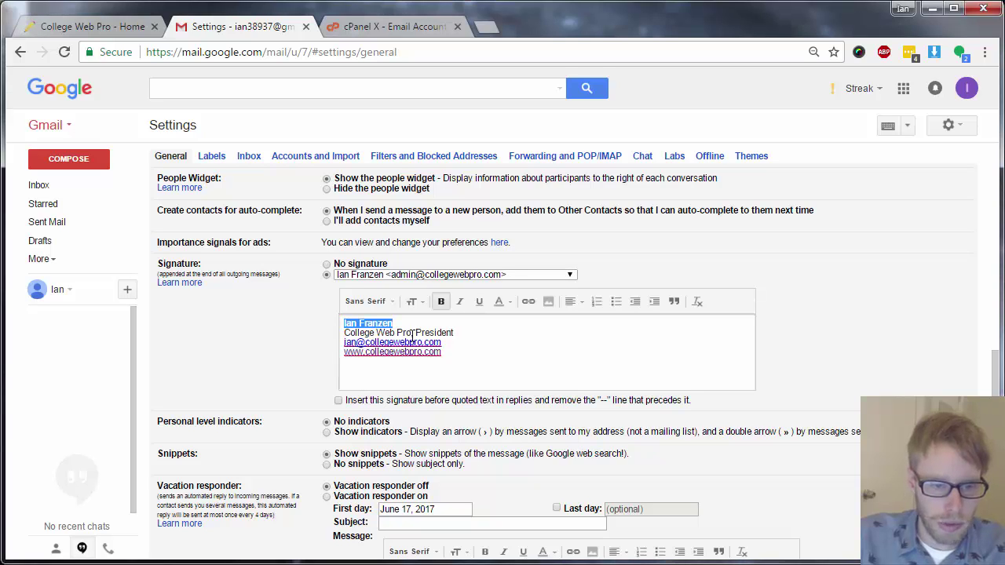
left_click_drag(412, 332, 336, 337)
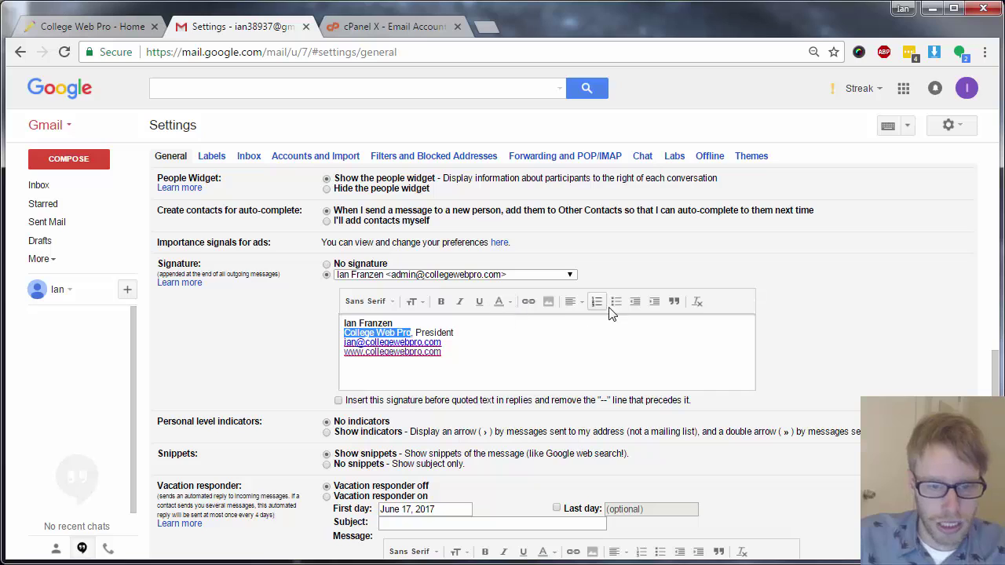
left_click(461, 302)
left_click(469, 332)
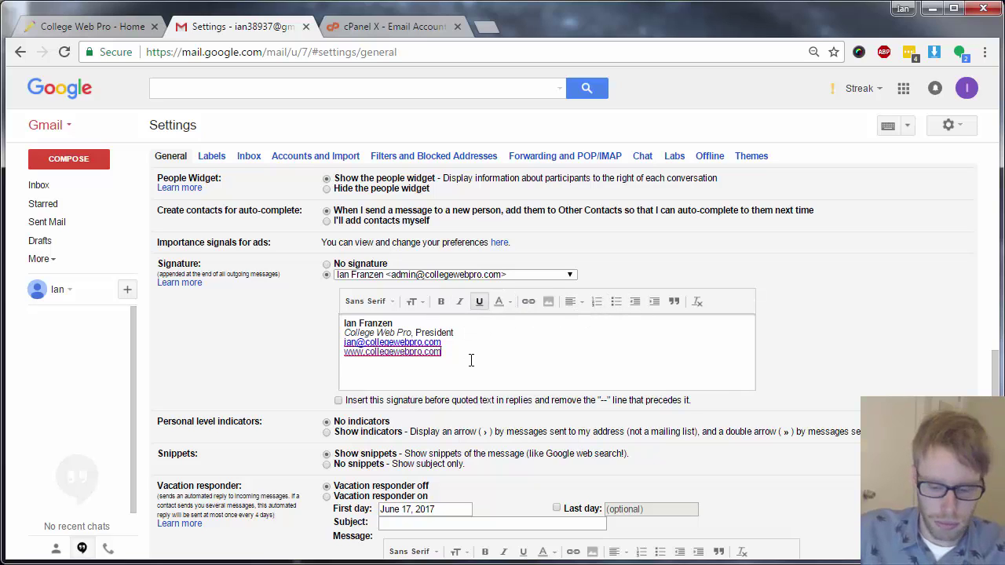
left_click(471, 360)
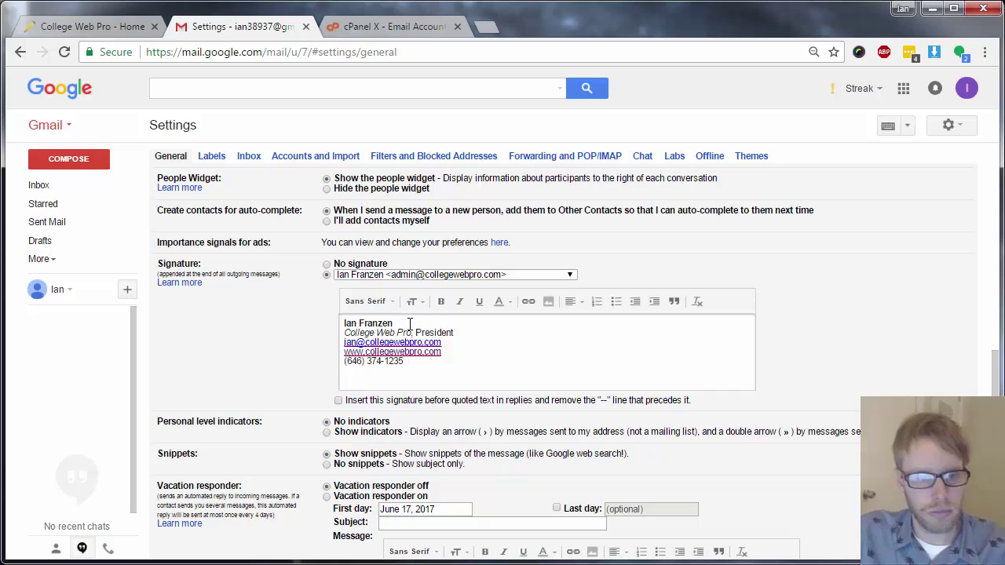
Try adding an image above the signature, cancel it, and remove the extra blank line.
left_click(344, 325)
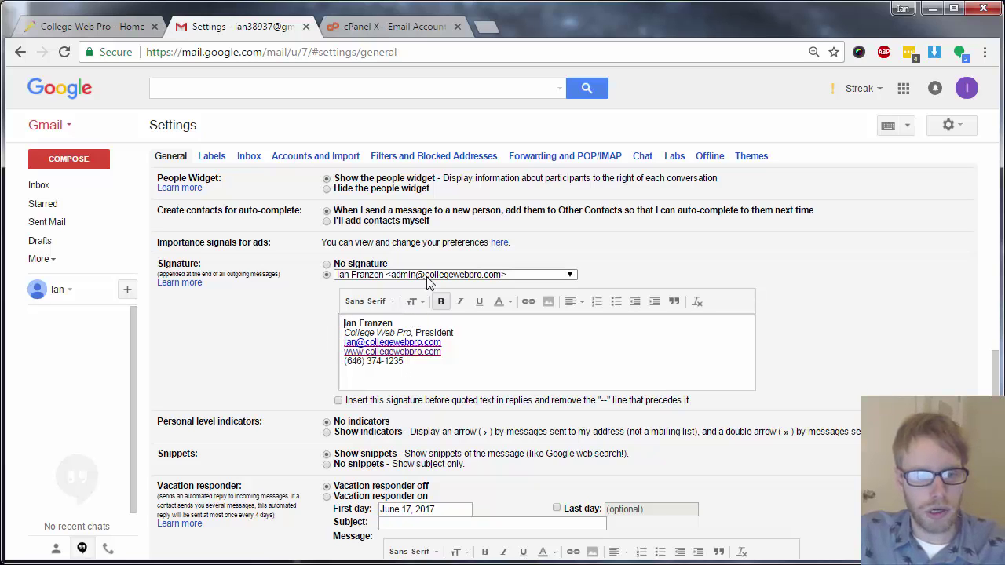
key("Return")
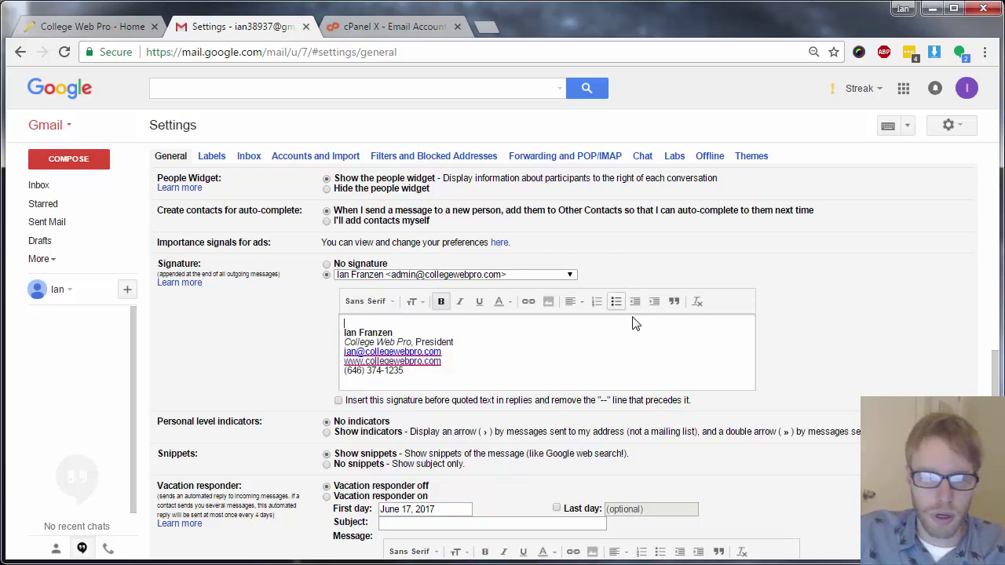
left_click(549, 302)
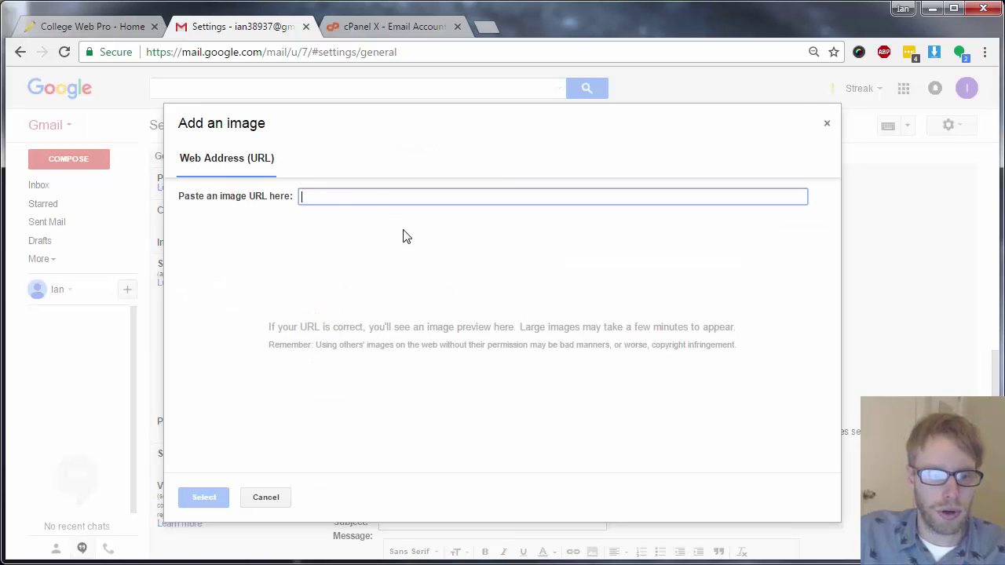
left_click(266, 497)
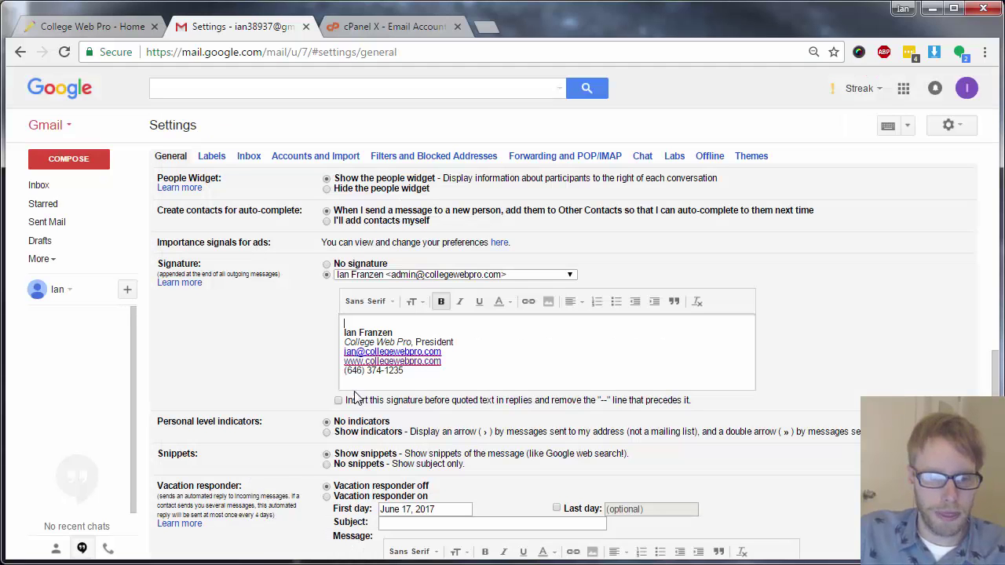
key("BackSpace")
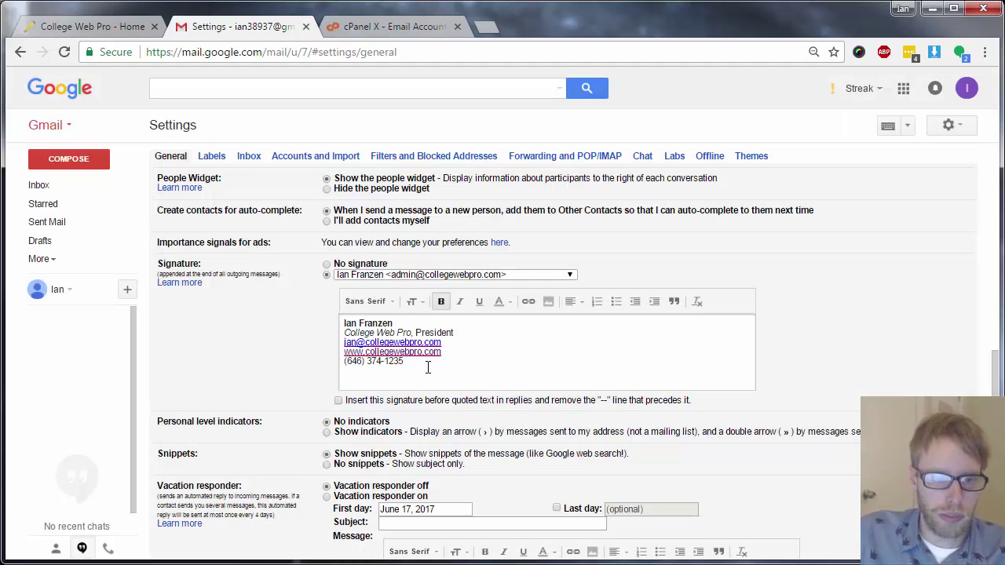
scroll(514, 363, "down", 4)
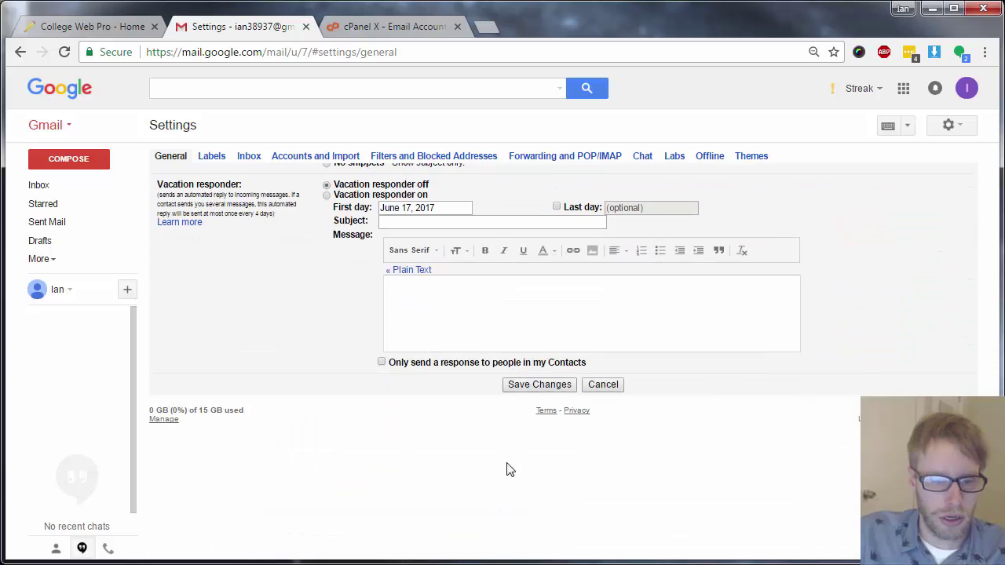
Save the signature settings, then compose a message showing the admin sender and signature.
left_click(538, 386)
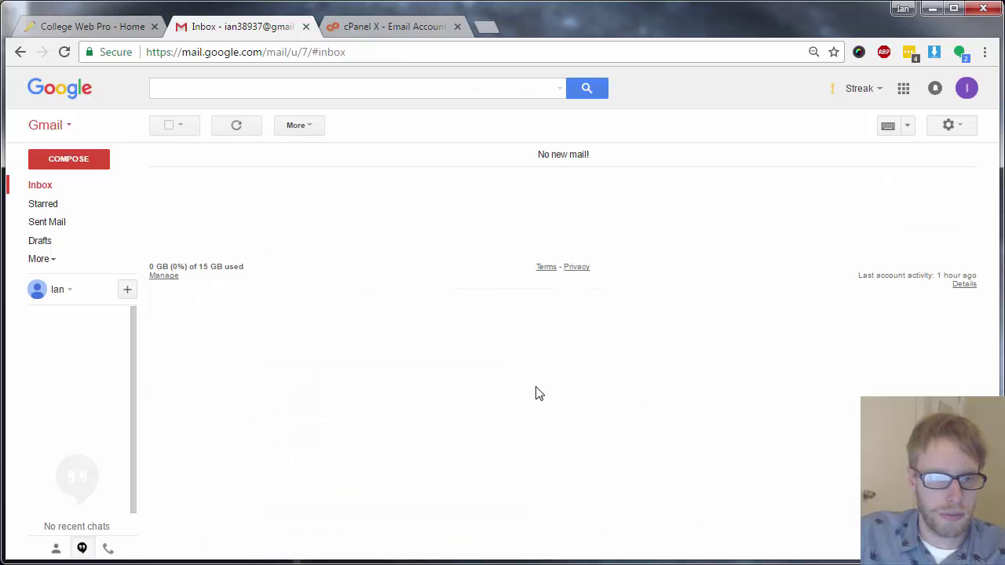
left_click(94, 162)
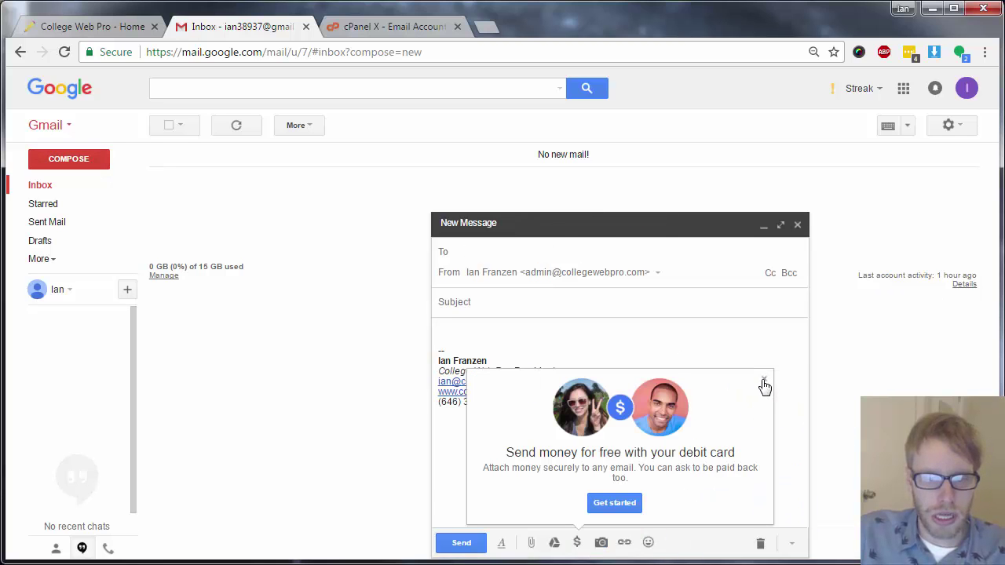
left_click(762, 378)
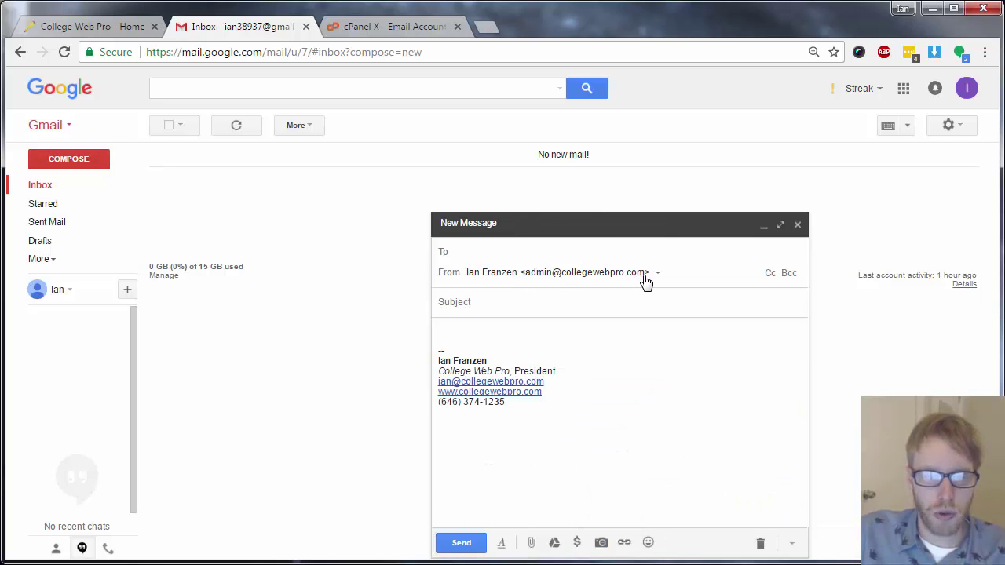
left_click(517, 422)
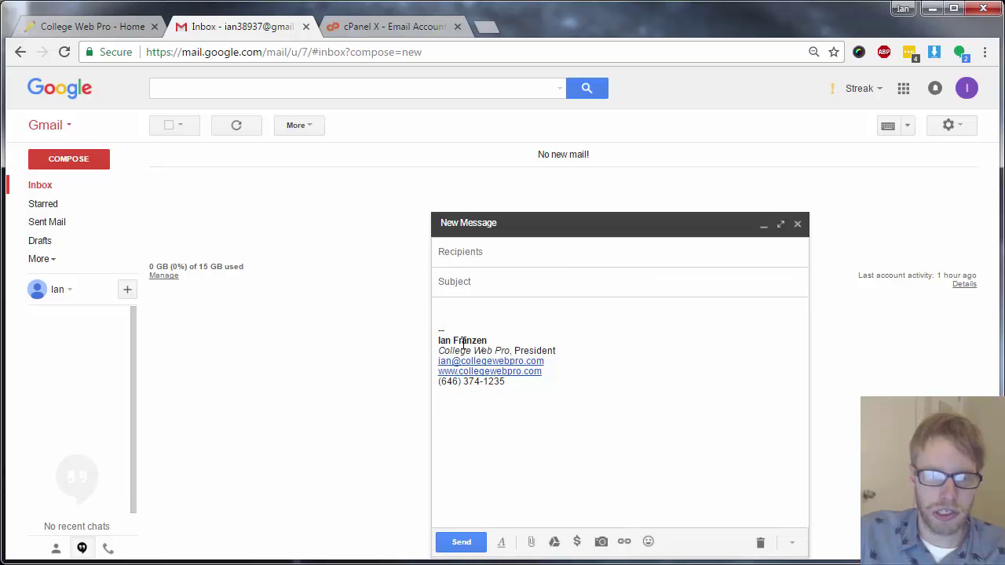
left_click(509, 251)
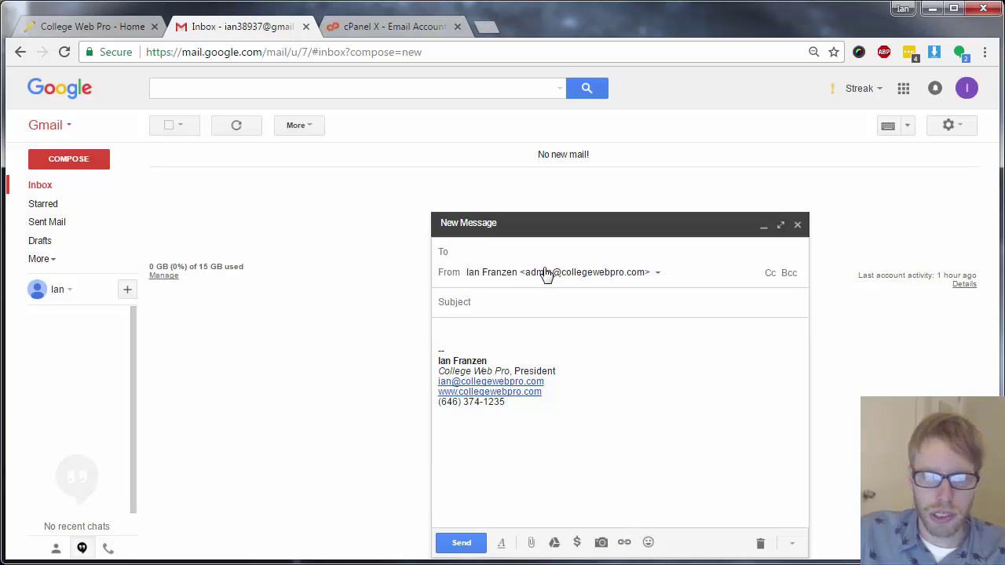